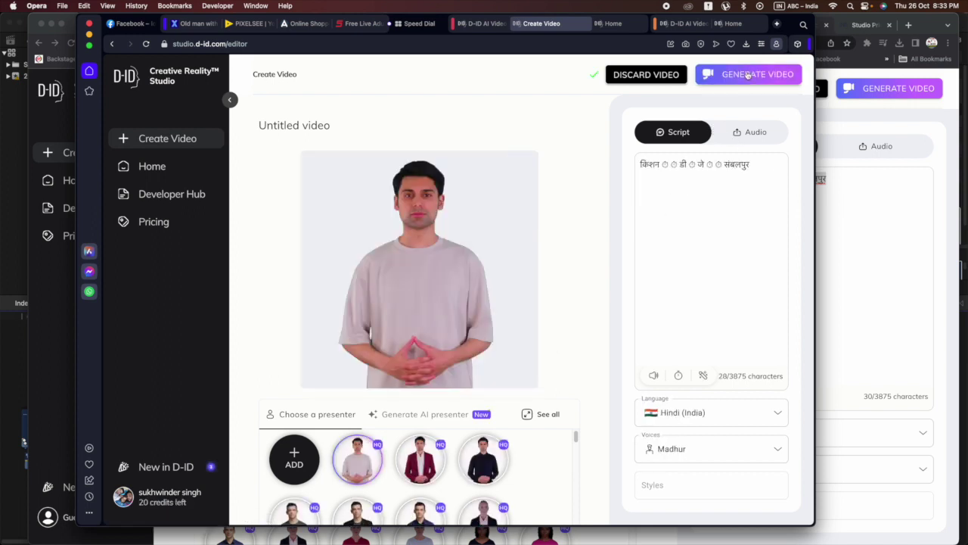
- Generate the talking presenter video from the Hindi script and download it once it is available in the recent projects
click(747, 74)
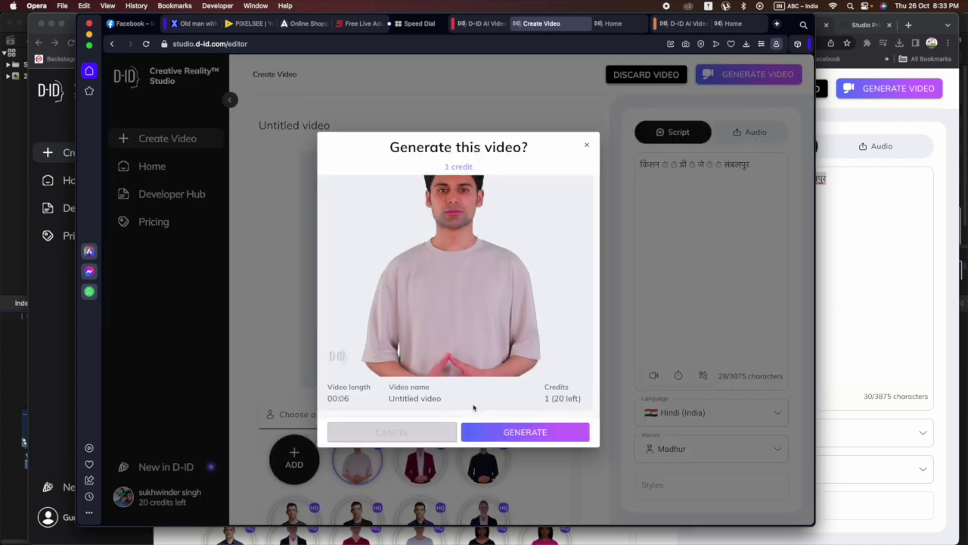
click(515, 434)
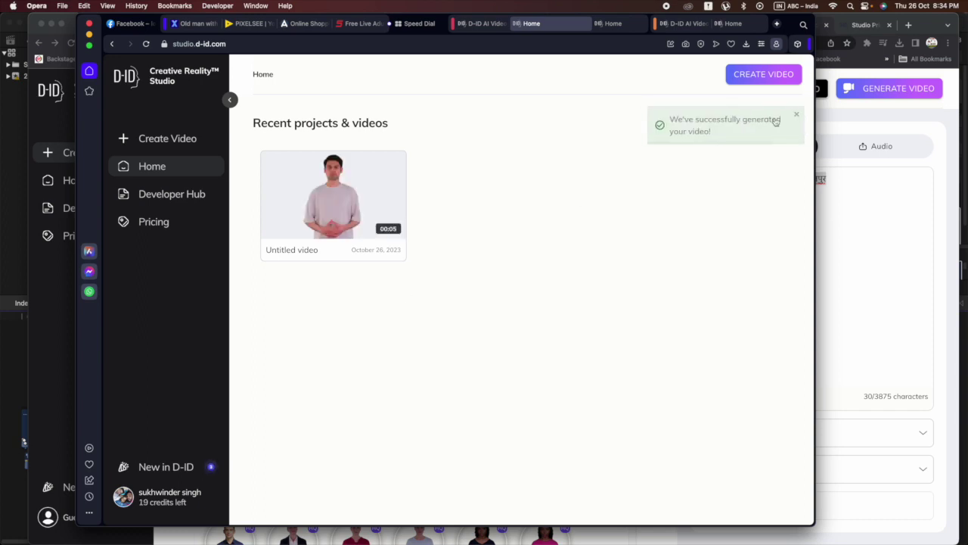
mouse_move(349, 238)
click(393, 164)
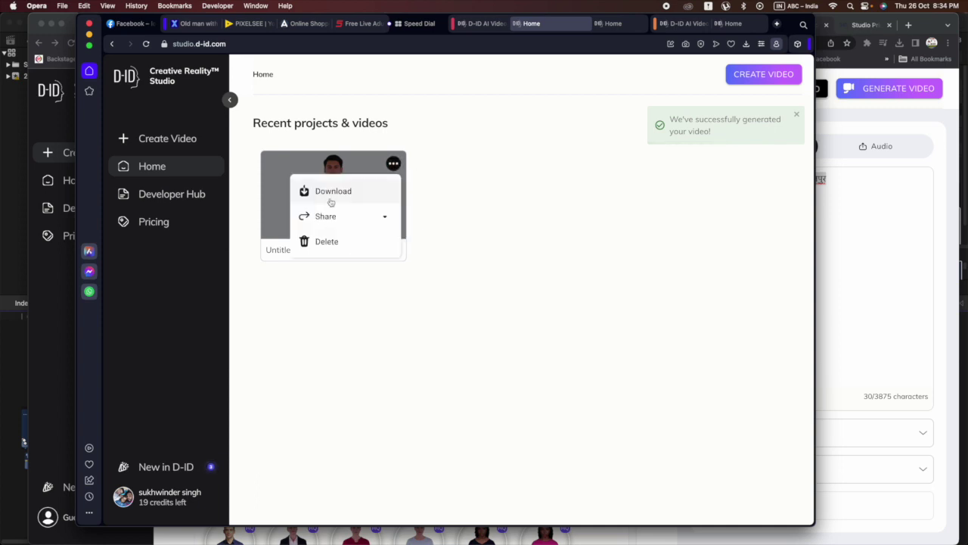
click(369, 195)
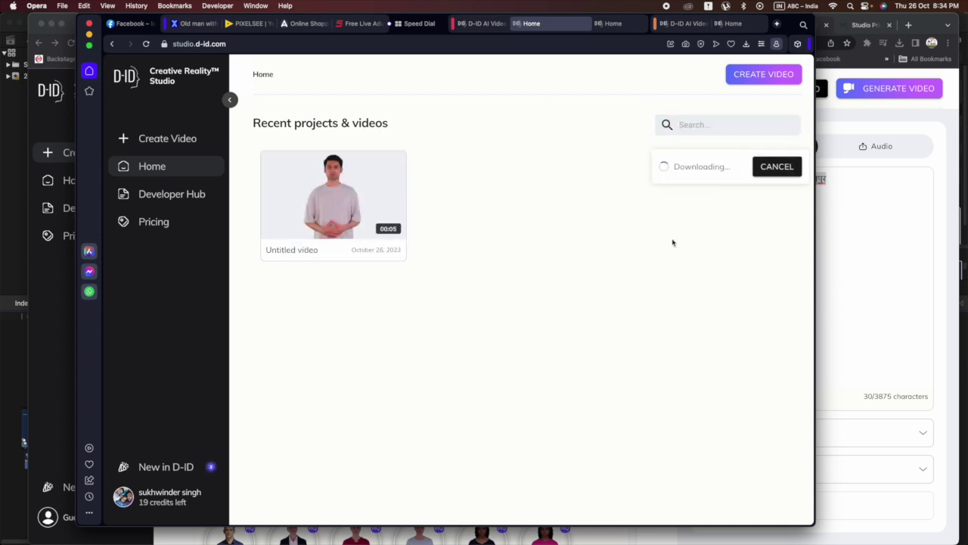
- Locate Untitled video.mp4 in the Downloads folder and preview its playback
click(747, 45)
click(762, 109)
key(space)
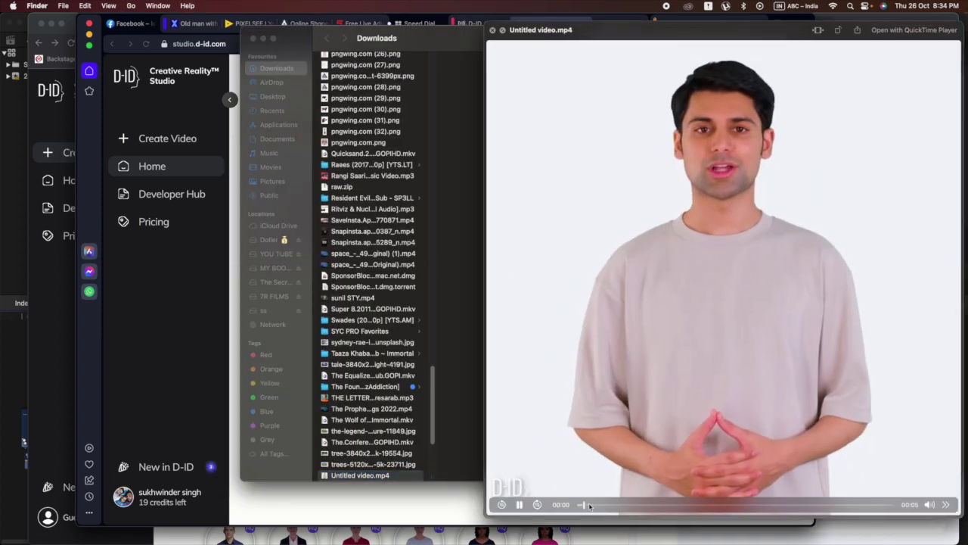
drag(712, 37, 469, 29)
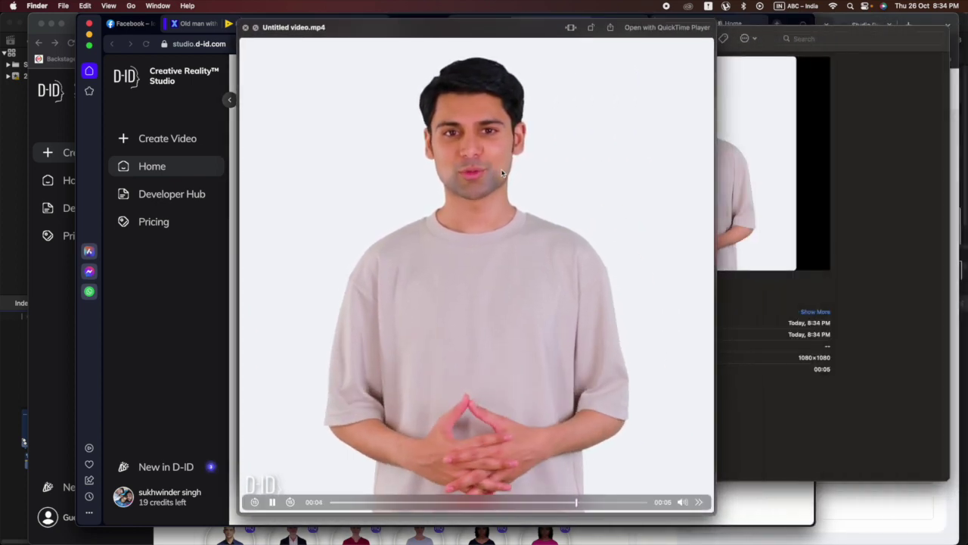
key(space)
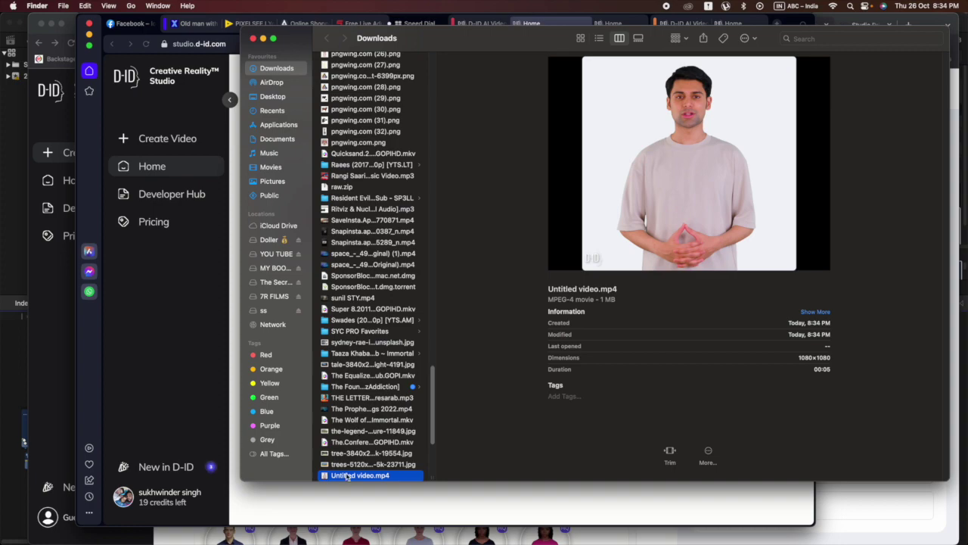
- Add Untitled video.mp4 from Downloads to the Final Cut Pro timeline, directly after the music mix
drag(51, 415, 390, 426)
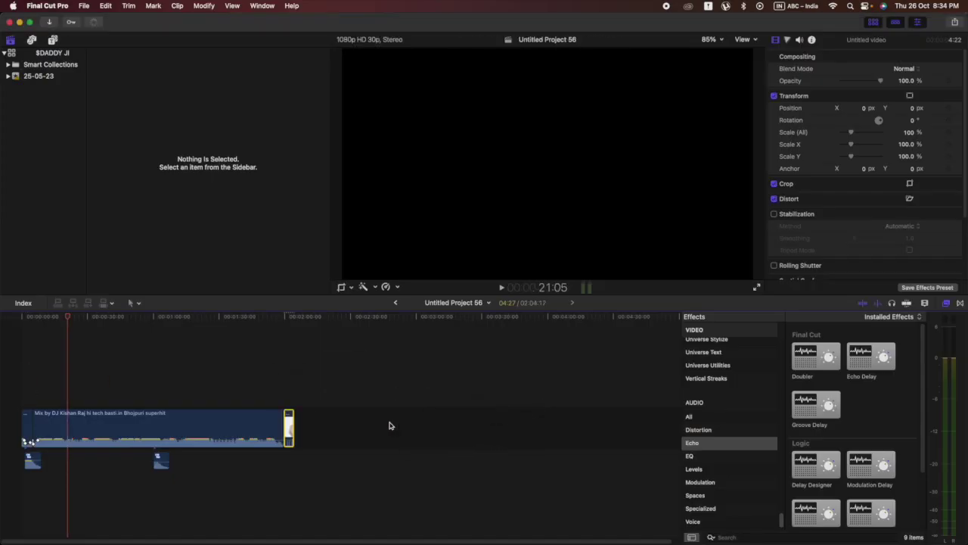
click(161, 380)
click(286, 332)
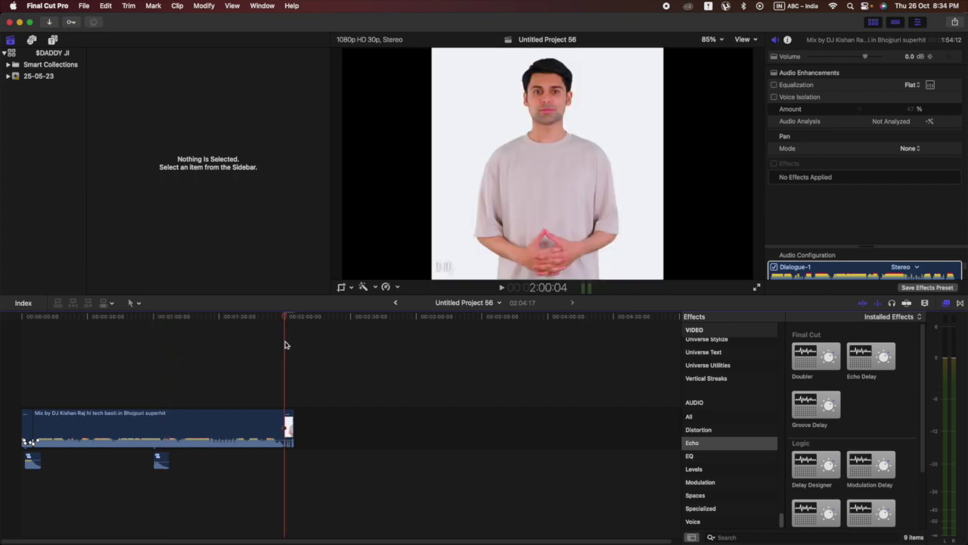
- Apply the AUDelay echo effect to the presenter clip at the end of the timeline
click(280, 428)
click(288, 427)
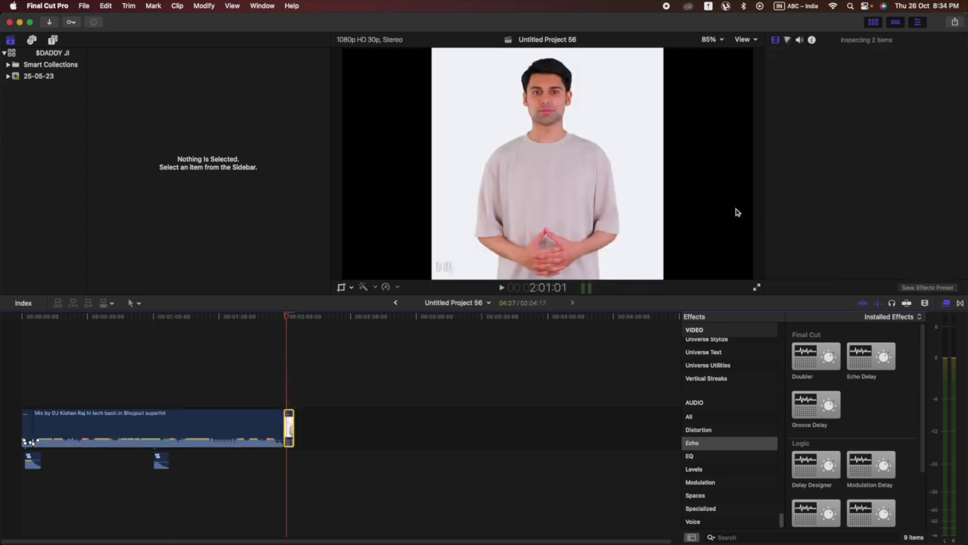
drag(874, 373, 298, 428)
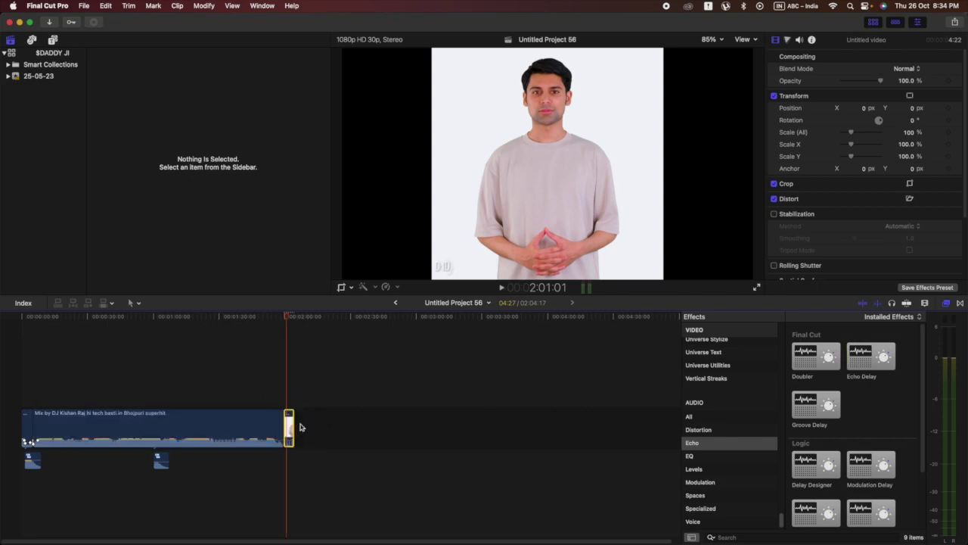
scroll(911, 498, down, 3)
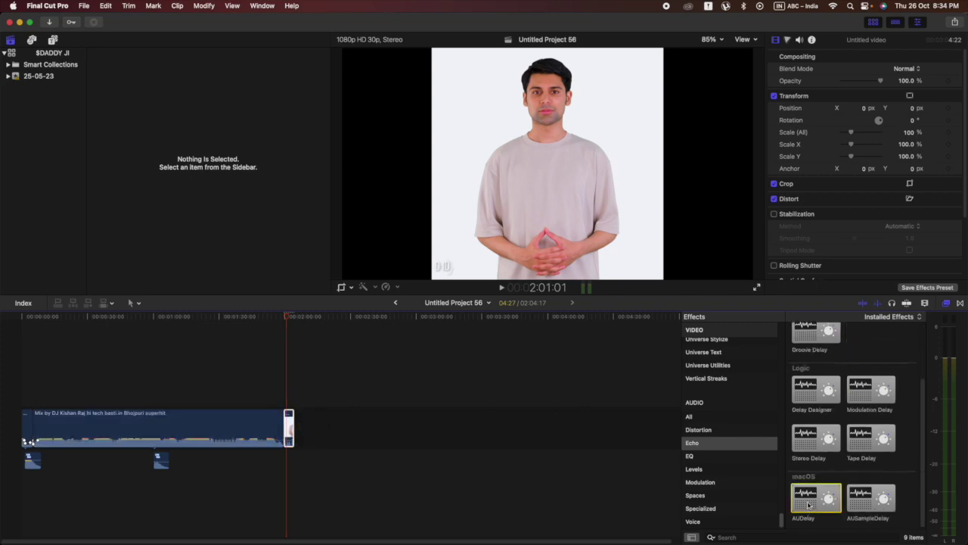
drag(815, 499, 294, 420)
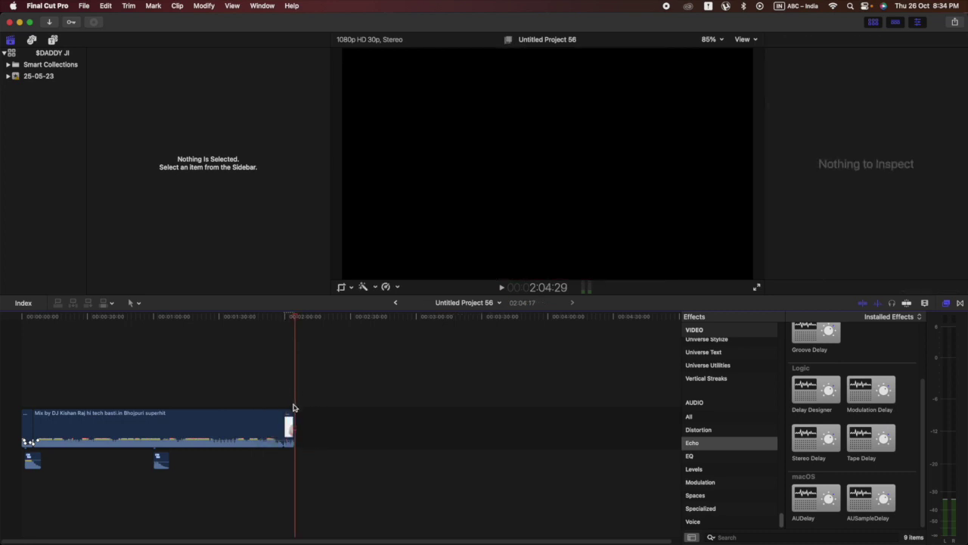
- Play back the presenter clip at the timeline's end and the music before it to check the echo
key(super+=)
key(super+=)
key(super+=)
key(super+=)
click(106, 369)
key(space)
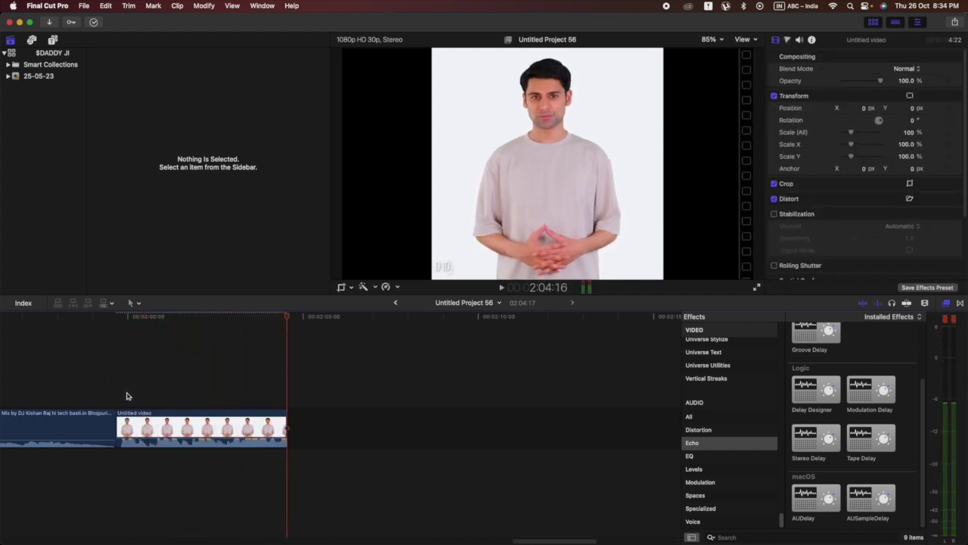
click(127, 397)
key(space)
key(space)
key(Home)
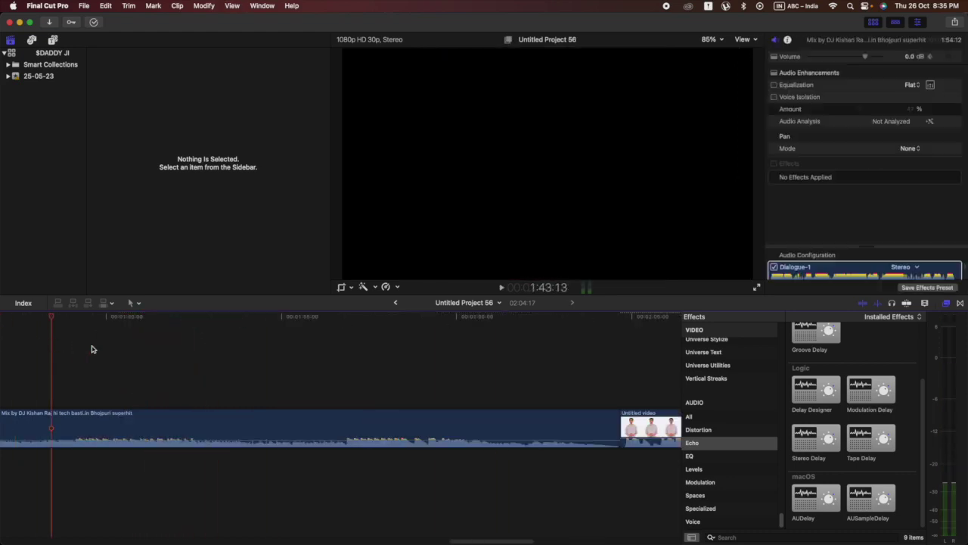
key(space)
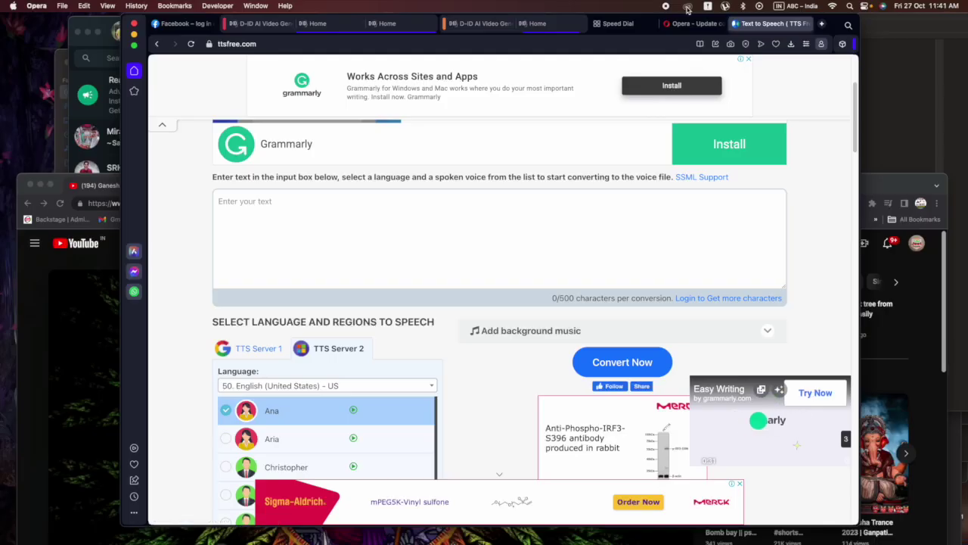
scroll(318, 378, down, 3)
click(287, 296)
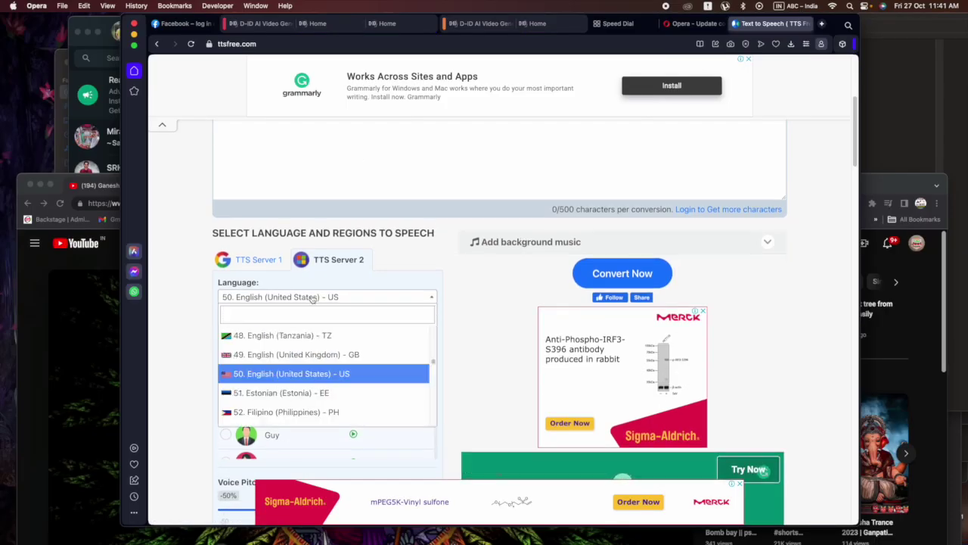
text(ind)
click(287, 392)
click(283, 146)
text(https://ttsfree.com/)
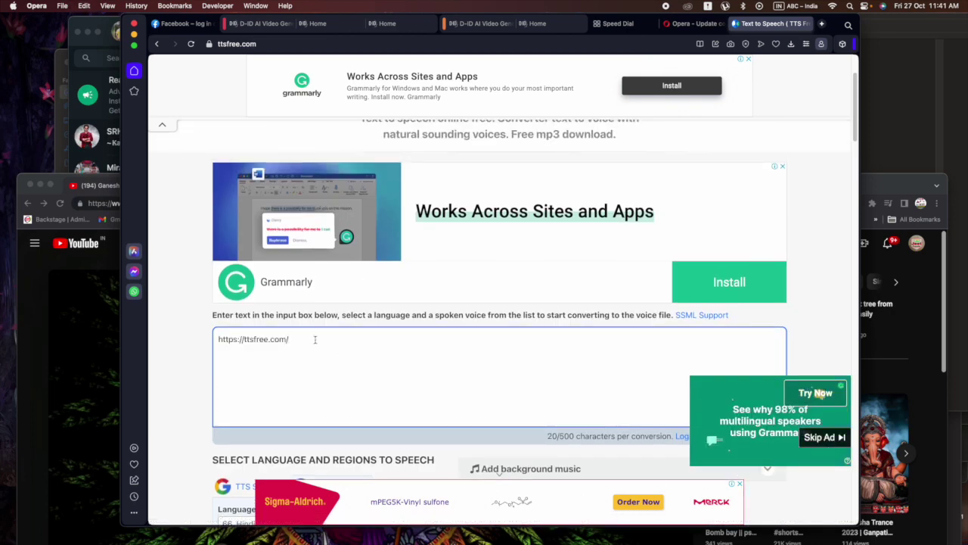
- Switch to WhatsApp and open the contact's chat that contains the message फ़ोन नंबर
click(103, 345)
drag(381, 178, 273, 298)
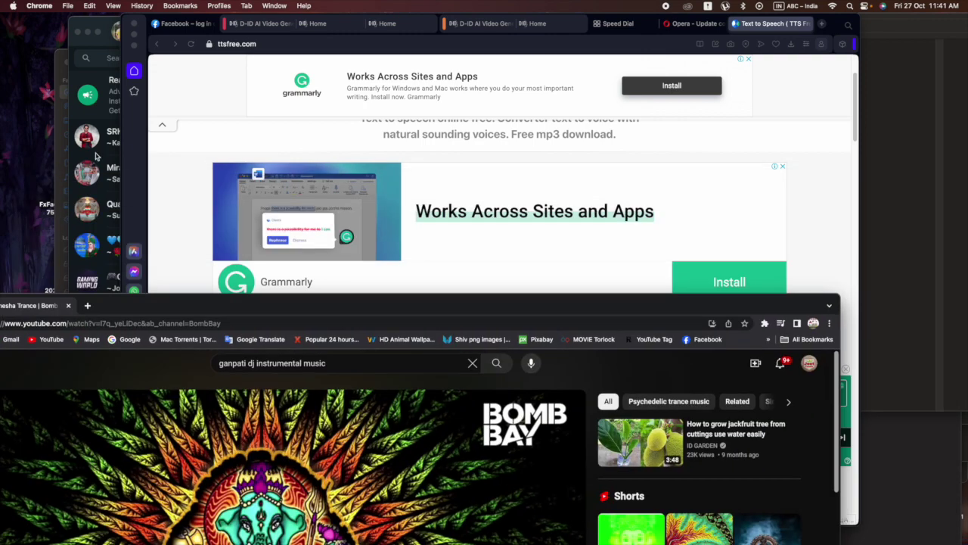
click(88, 109)
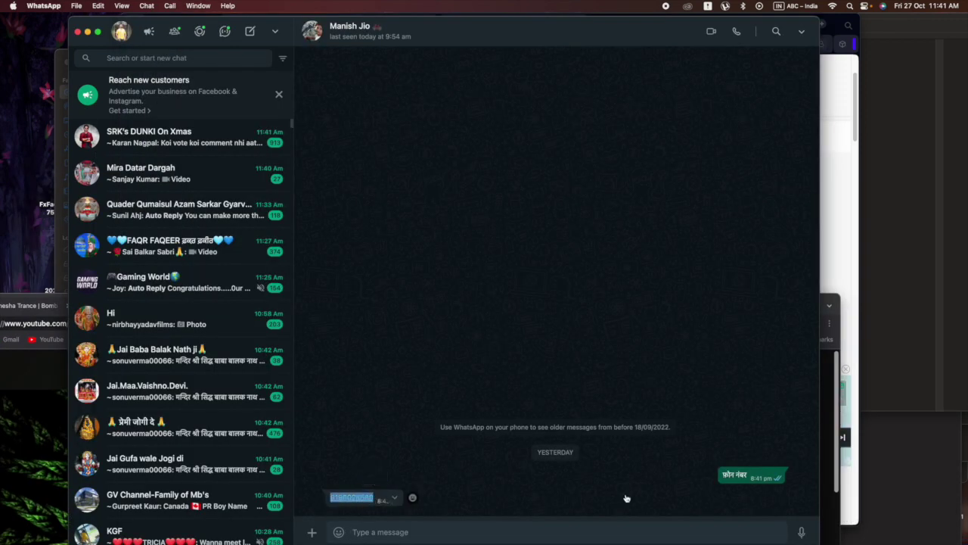
drag(469, 38, 438, 87)
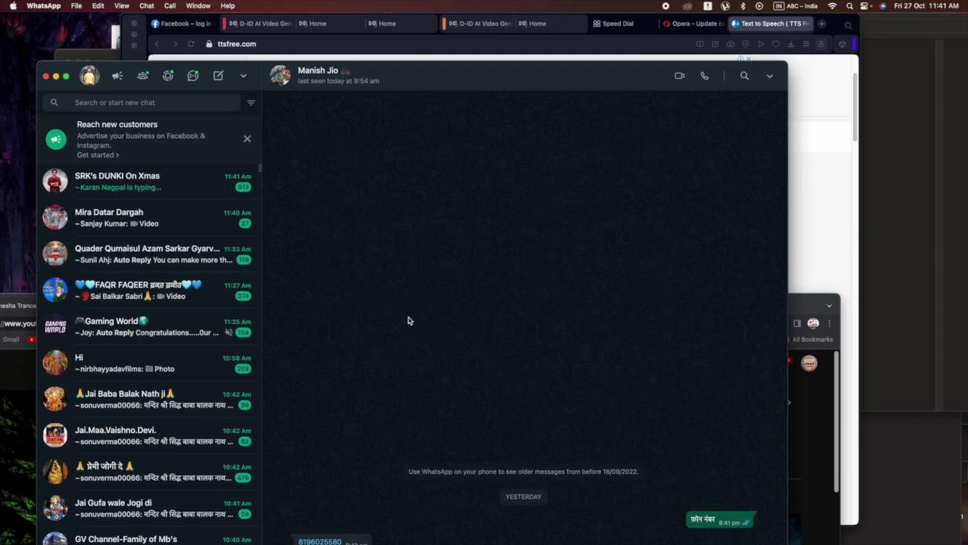
click(149, 186)
scroll(166, 382, down, 10)
scroll(166, 382, down, 5)
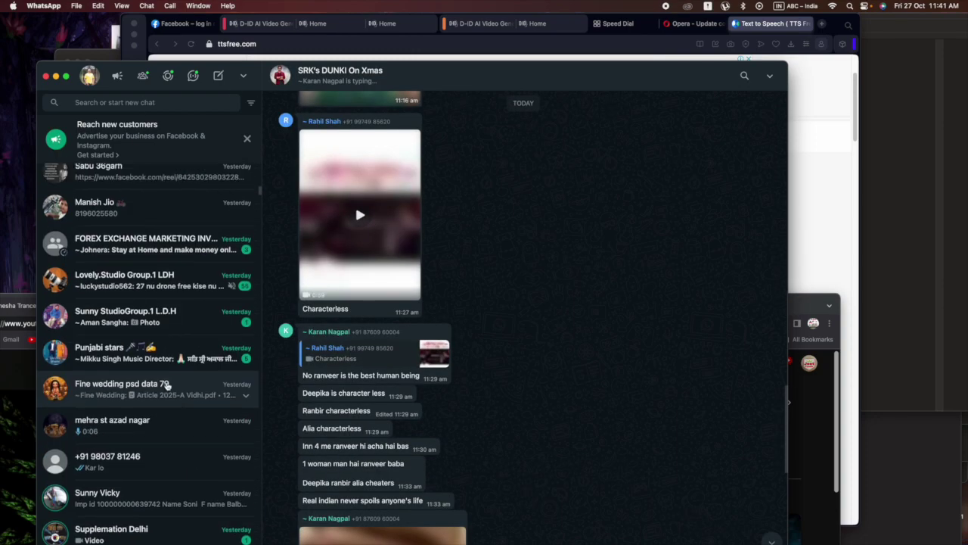
scroll(151, 303, up, 2)
click(113, 259)
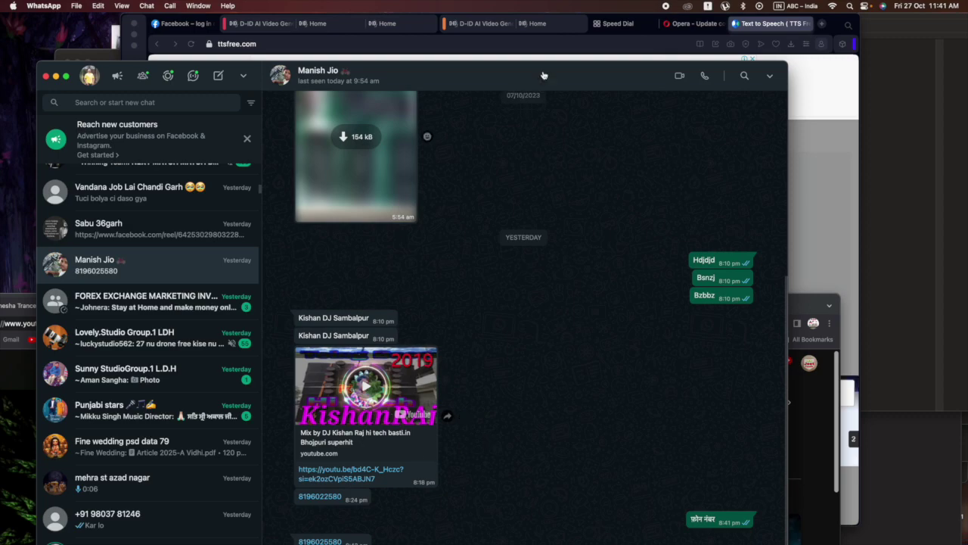
- Copy the chat message फ़ोन नंबर and put it in the text-to-speech box in place of the web address
drag(544, 88, 547, 20)
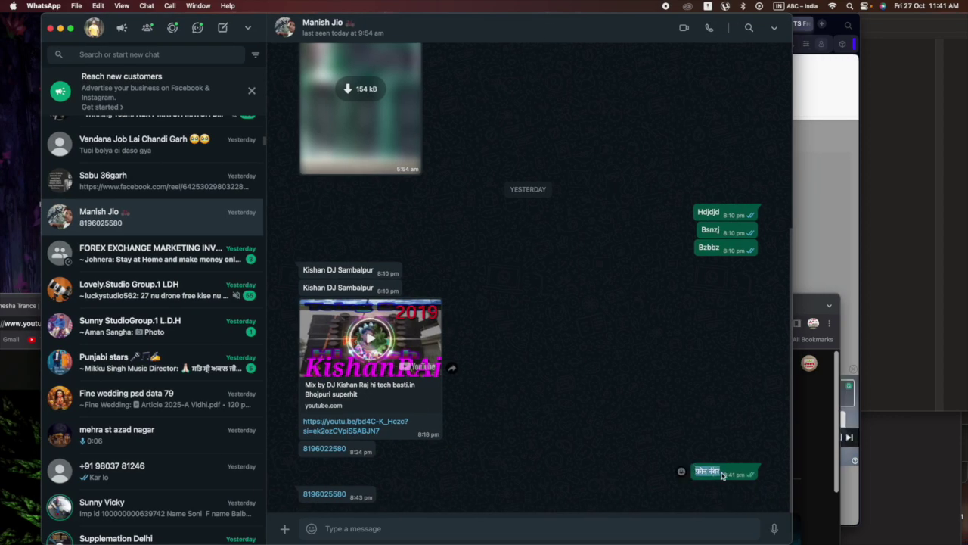
click(809, 230)
text(फ़ोन नंबर)
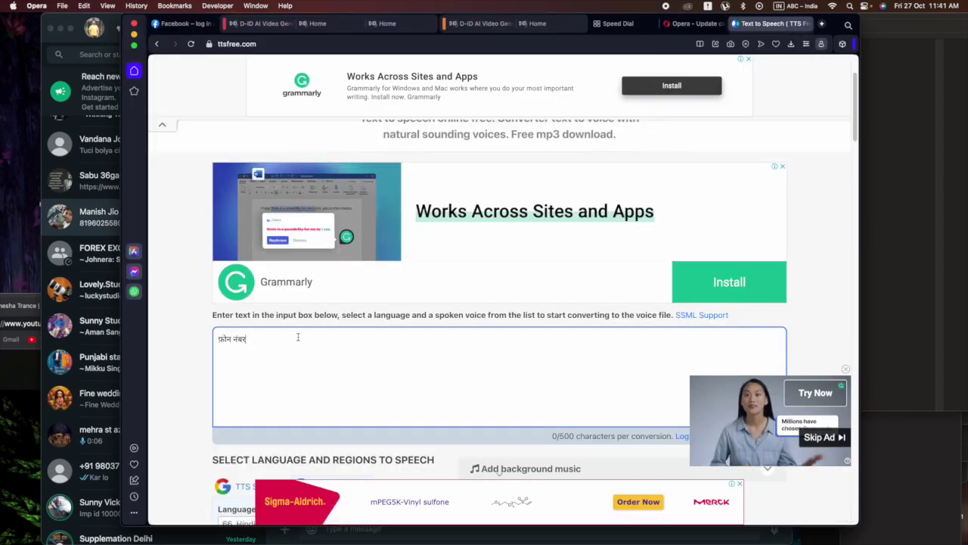
- Open Google Translate in a new Chrome tab and enter the Hindi text फ़ोन नंबर है
mouse_move(319, 508)
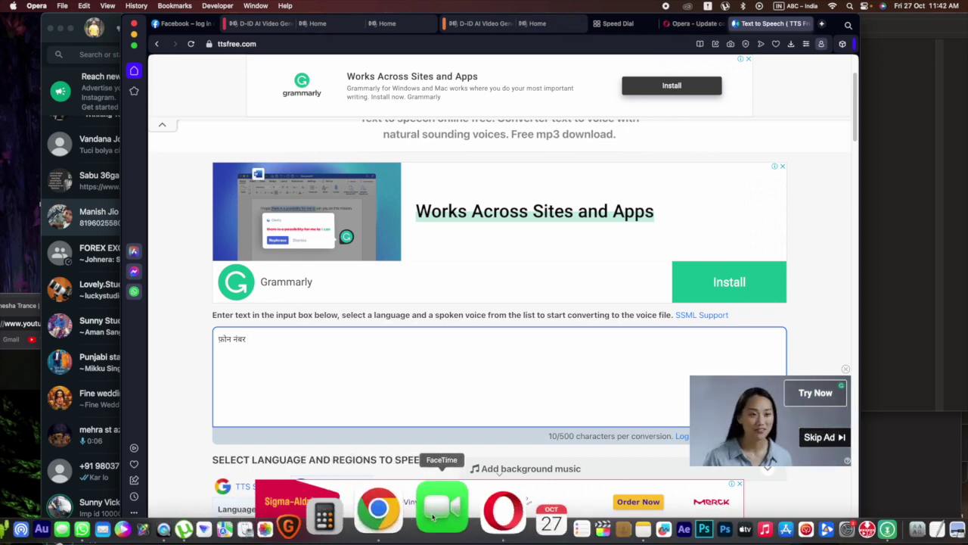
click(439, 511)
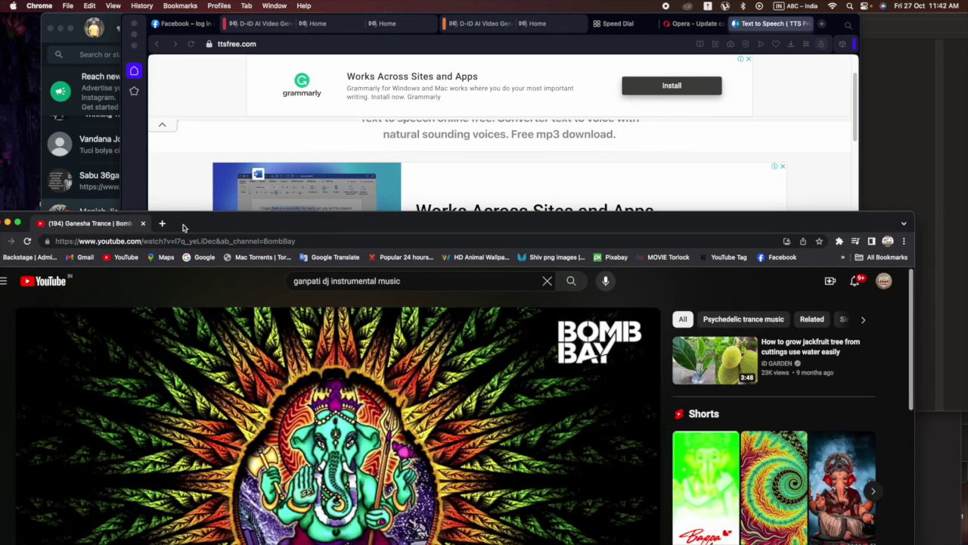
key(super+t)
click(329, 257)
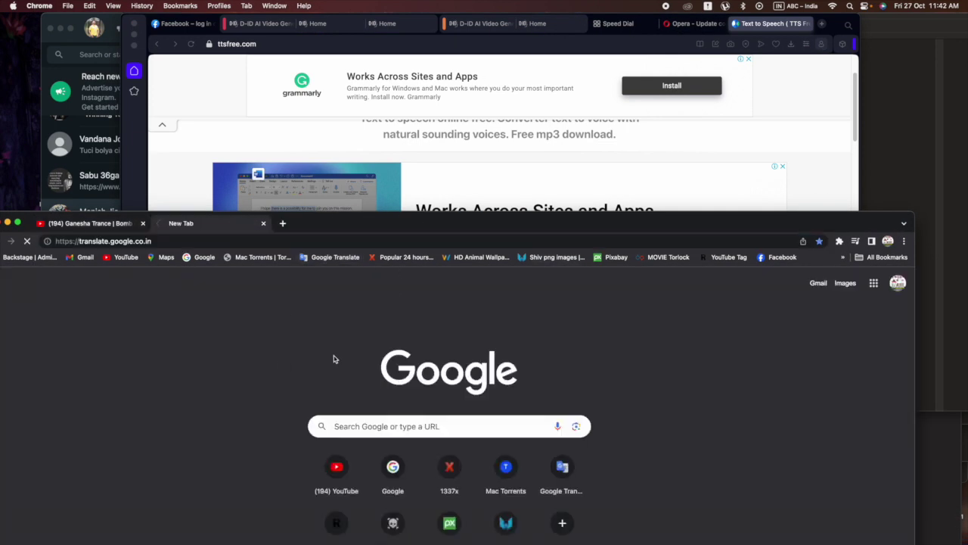
text(है)
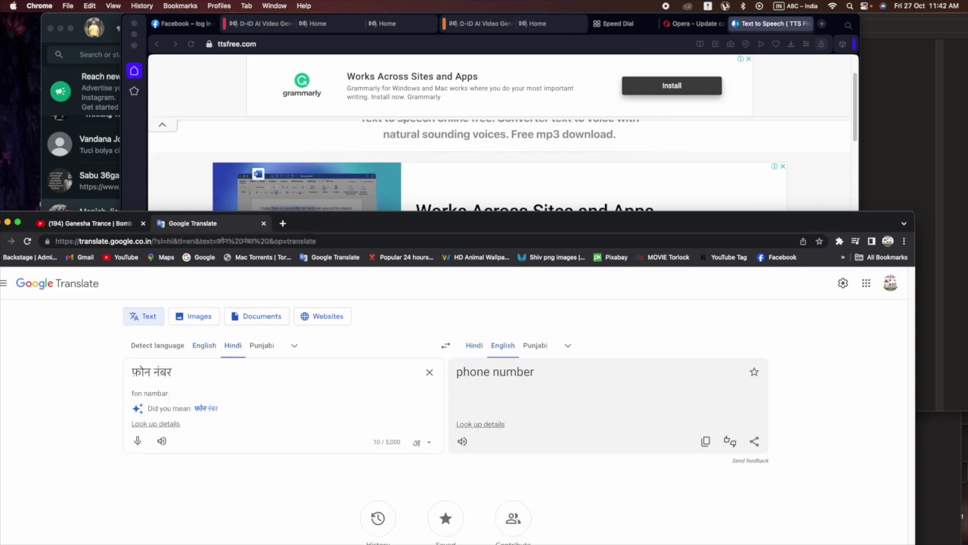
- Copy the phone number from the WhatsApp chat and paste it after the Hindi text in Google Translate
click(565, 170)
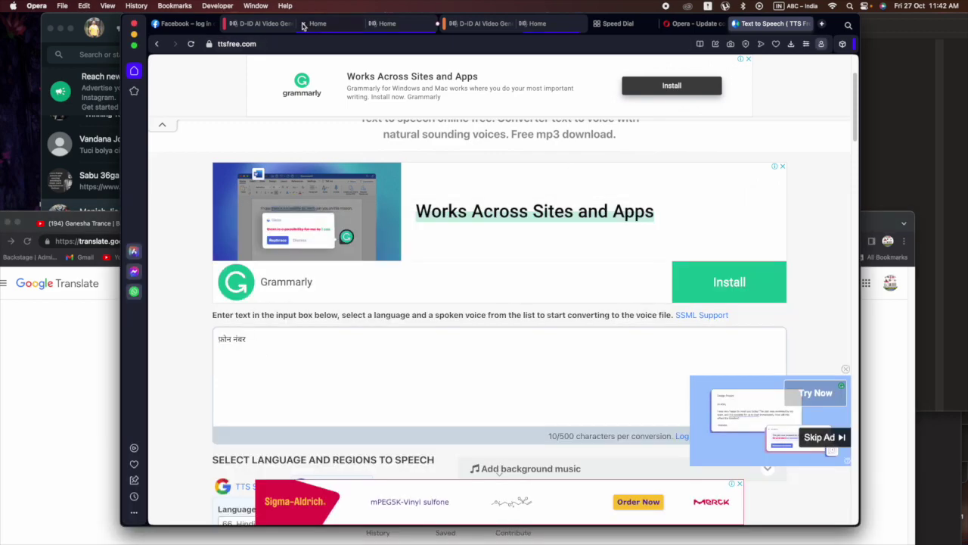
click(156, 507)
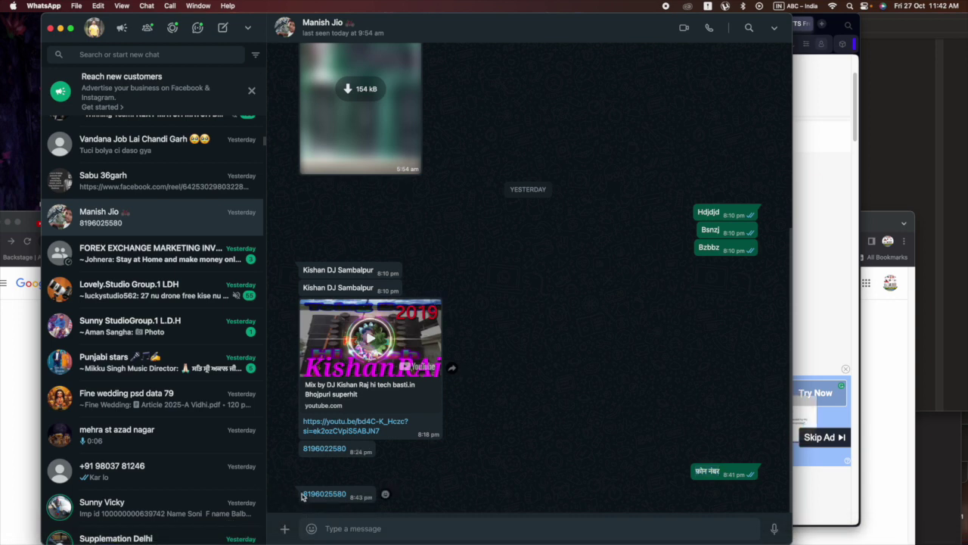
click(2, 416)
key(super+v)
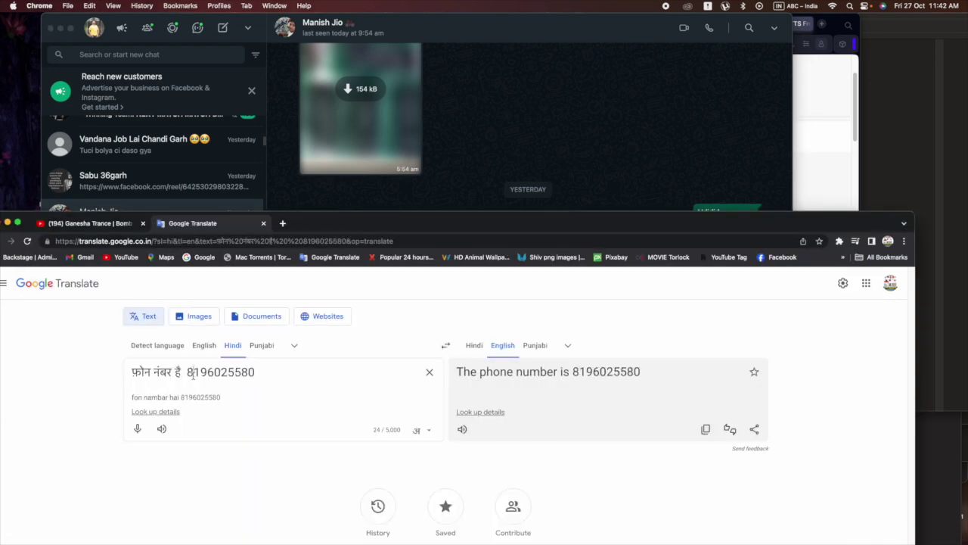
- Separate the digits of the phone number with spaces in the Google Translate source text
key(Right)
key(Right)
key(Right)
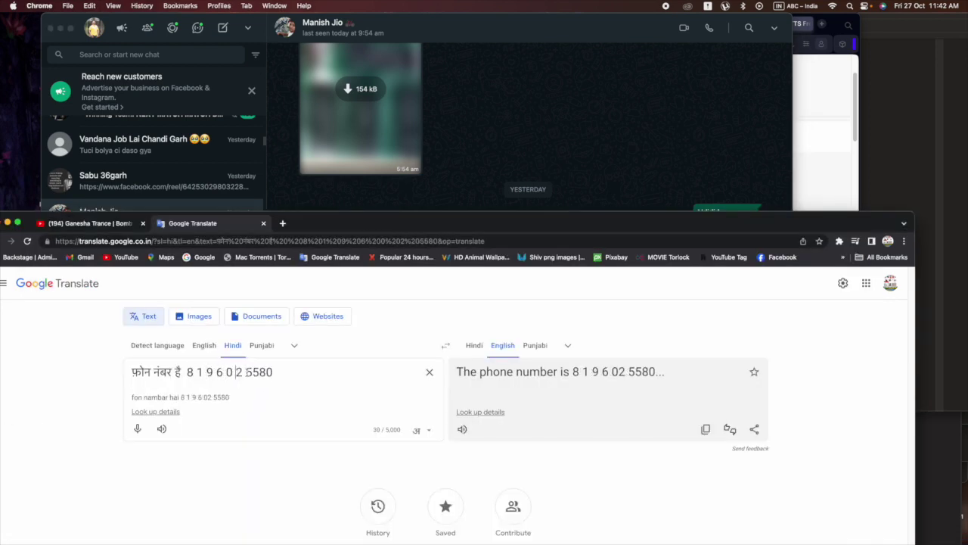
click(196, 373)
click(209, 373)
click(220, 373)
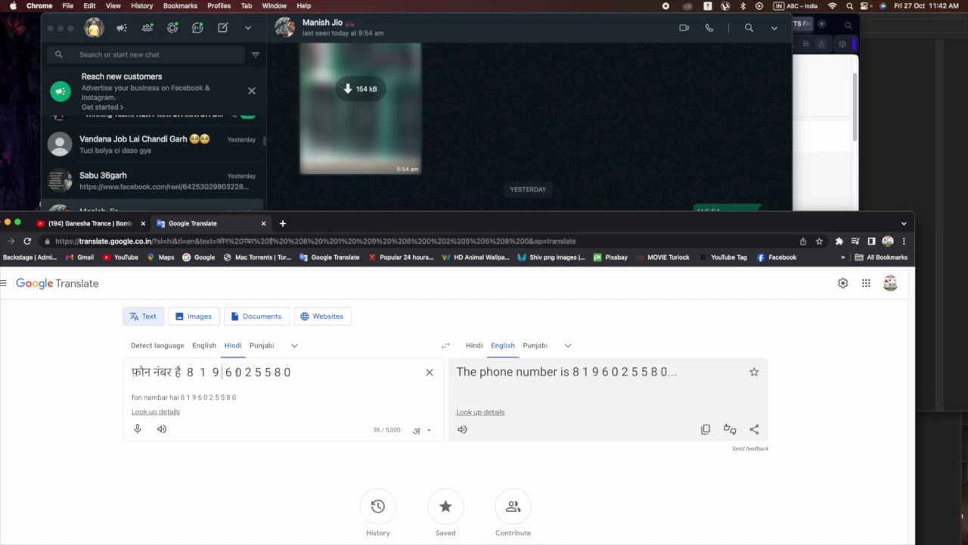
click(300, 373)
- Copy the Hindi phone-number sentence from Google Translate and paste it over the existing text in the ttsfree.com text-to-speech box in Opera
drag(323, 372, 169, 376)
click(509, 177)
click(811, 307)
mouse_move(402, 532)
click(447, 531)
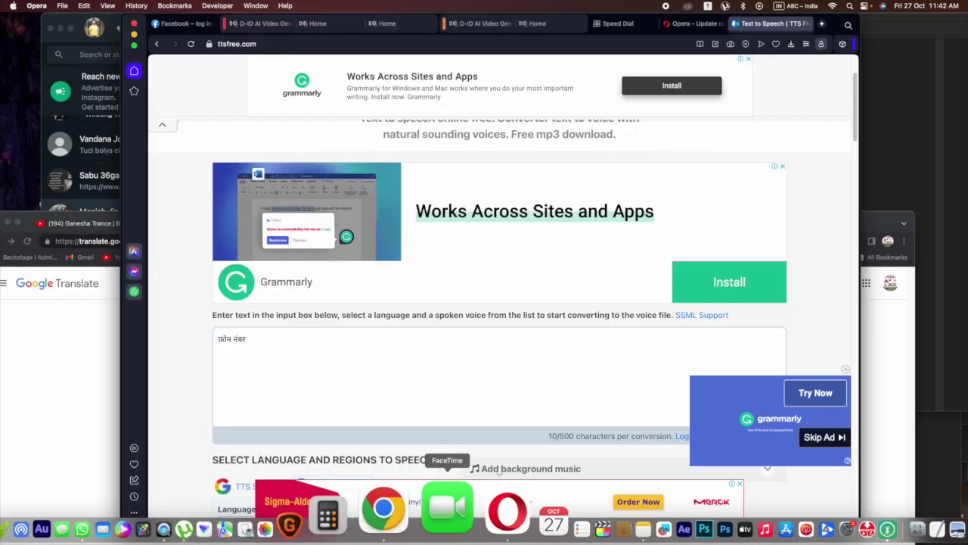
scroll(514, 278, down, 3)
drag(258, 241, 168, 233)
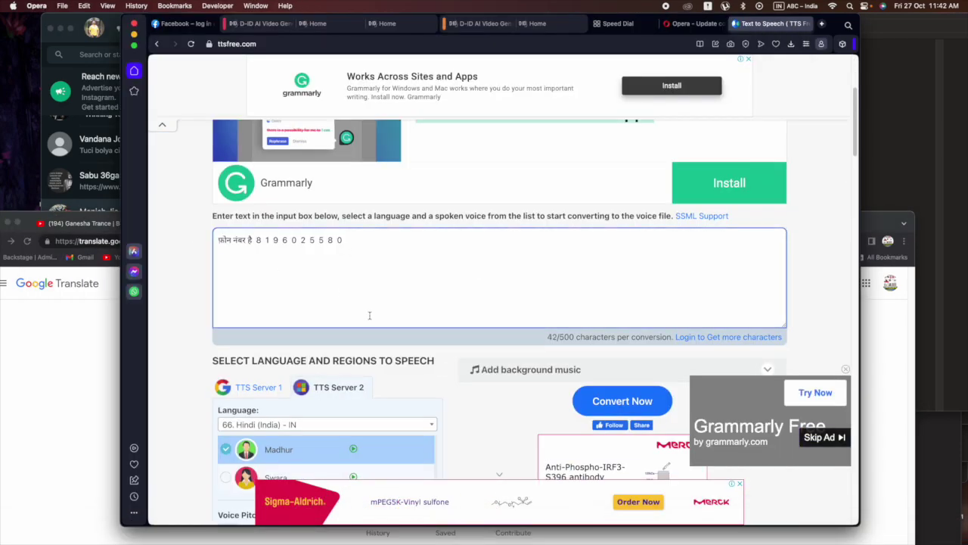
- Convert the phone-number text to speech with the Hindi (India) voice Madhur and listen to the result
scroll(385, 292, down, 3)
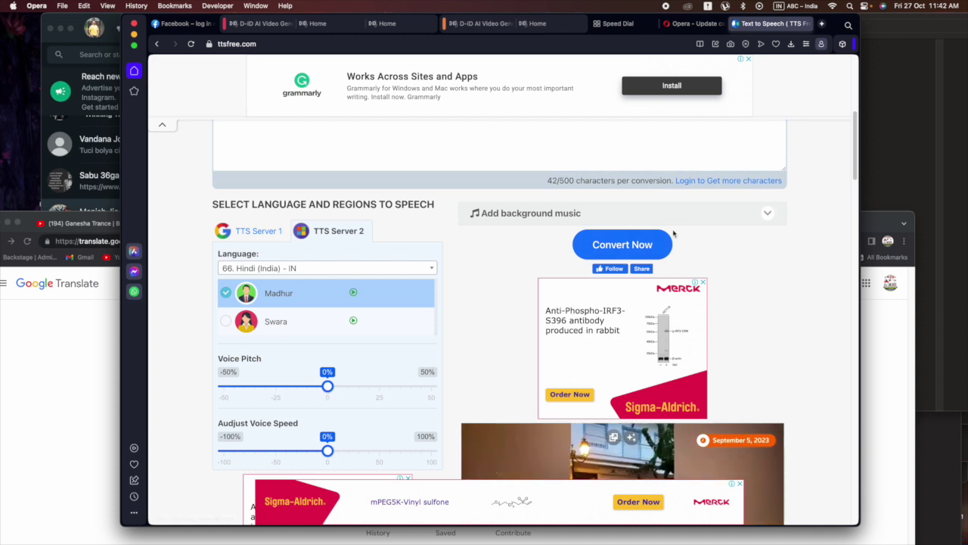
click(606, 245)
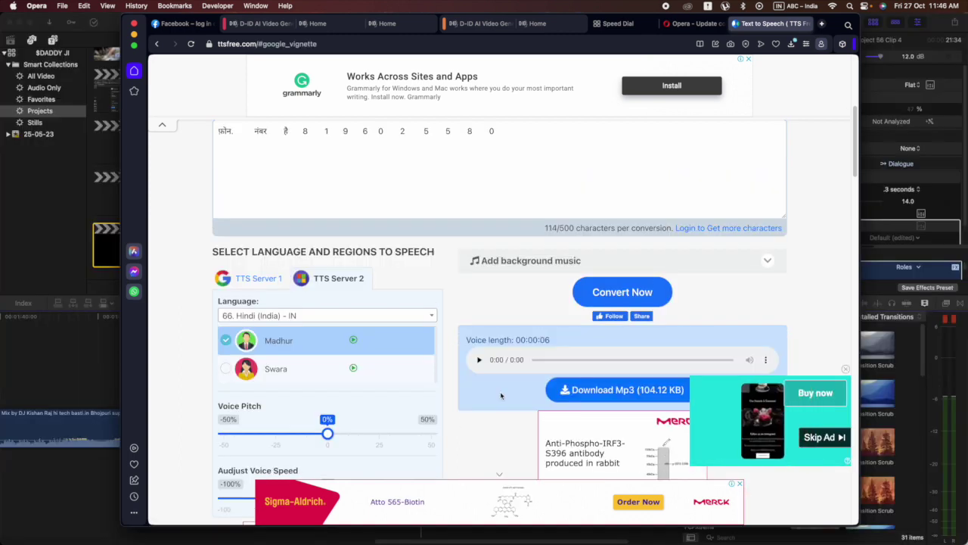
click(480, 361)
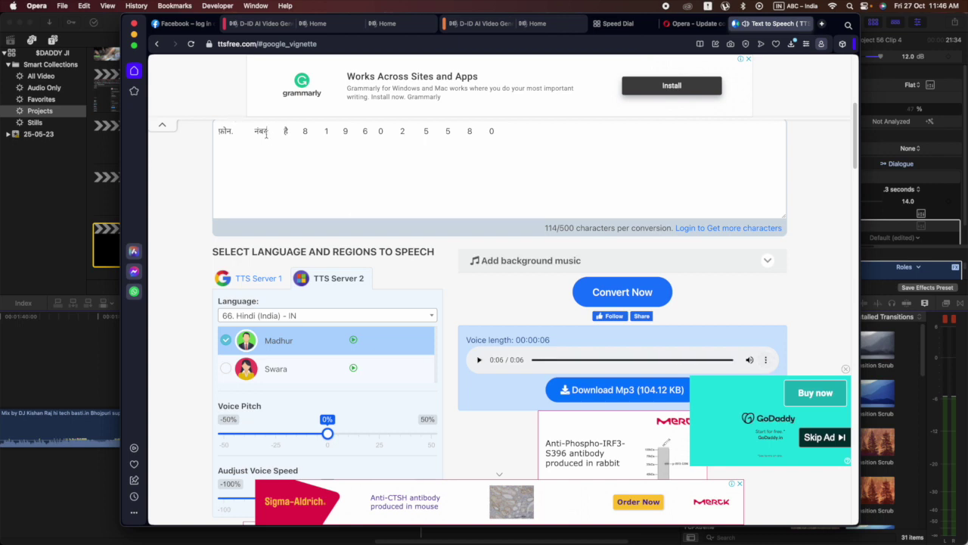
- Add a period after each word and digit of the announcement text and convert it to speech again
click(306, 158)
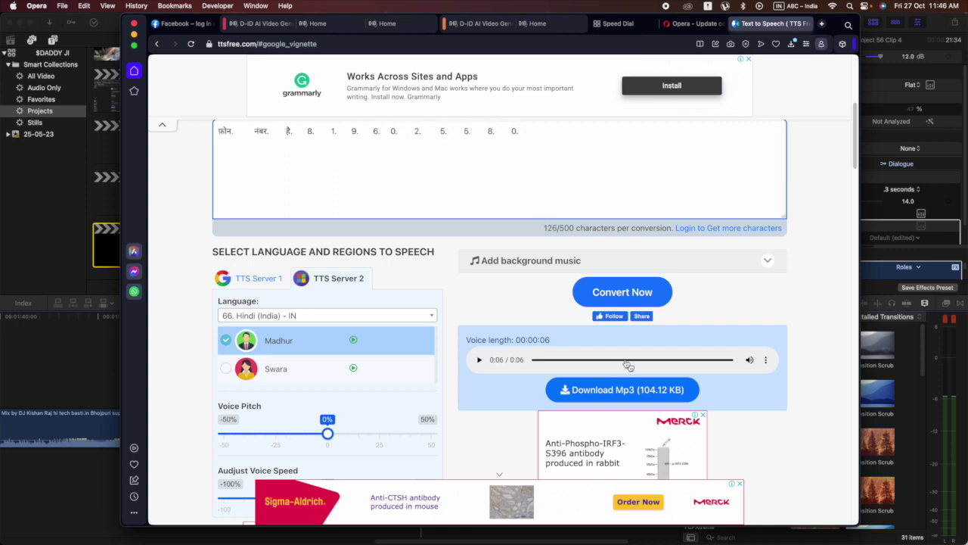
click(622, 292)
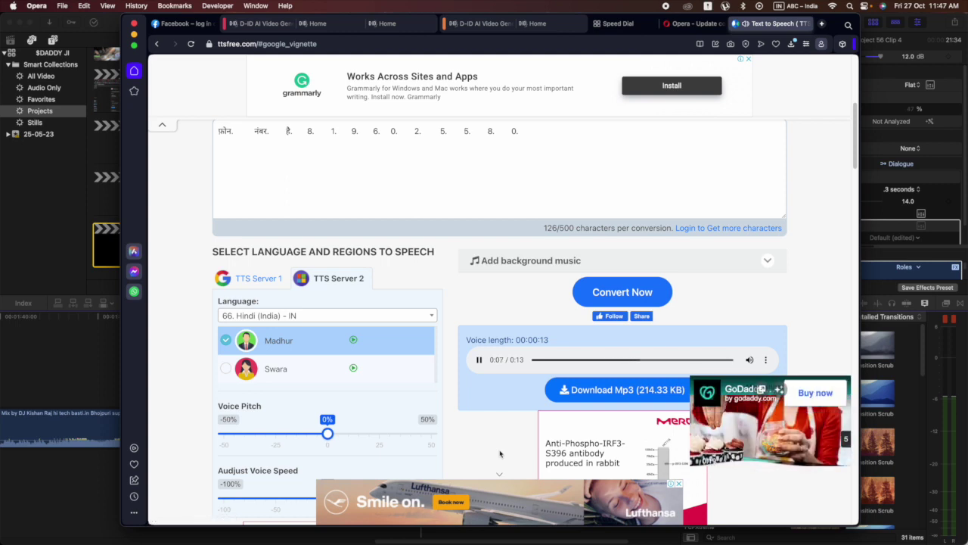
click(625, 294)
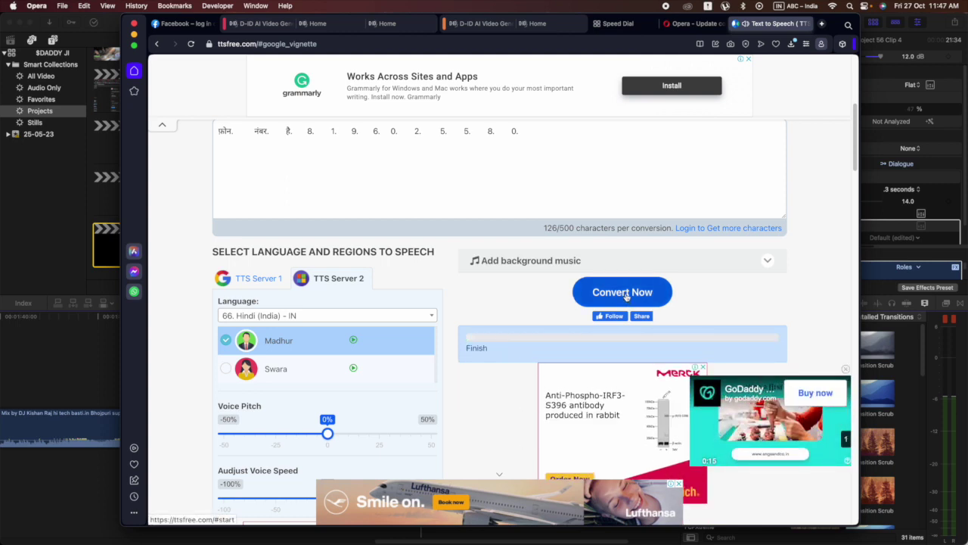
- Download the announcement MP3 and insert it in the Final Cut Pro timeline between the gap and the last compound clip
click(627, 392)
click(808, 83)
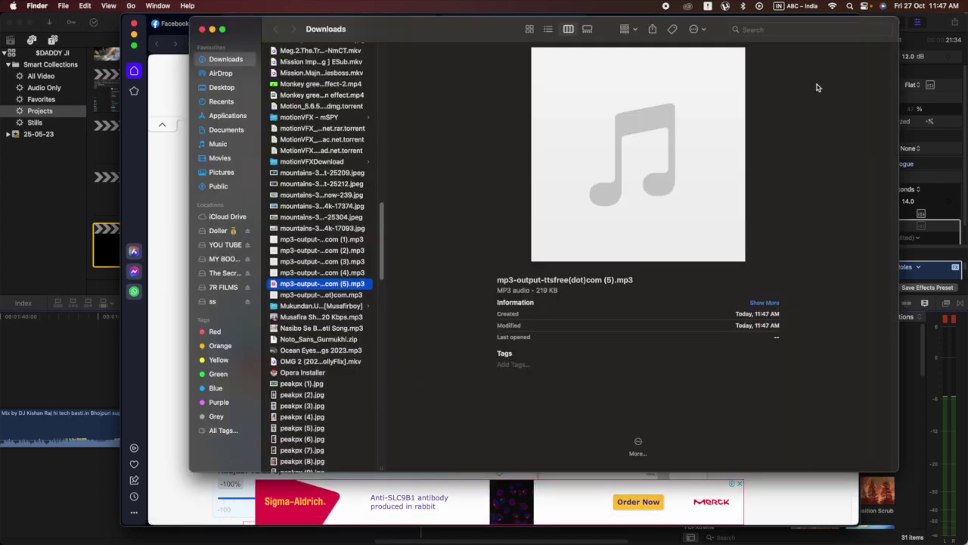
drag(299, 286, 84, 365)
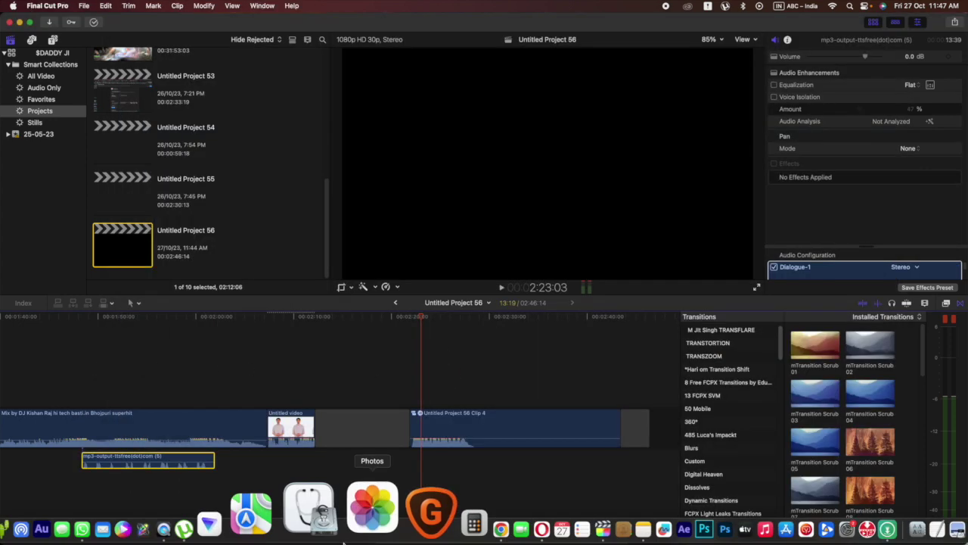
drag(163, 462, 422, 434)
- Play the announcement, trim the compound clip that follows it, and combine both into a new compound clip
click(531, 375)
key(space)
key(space)
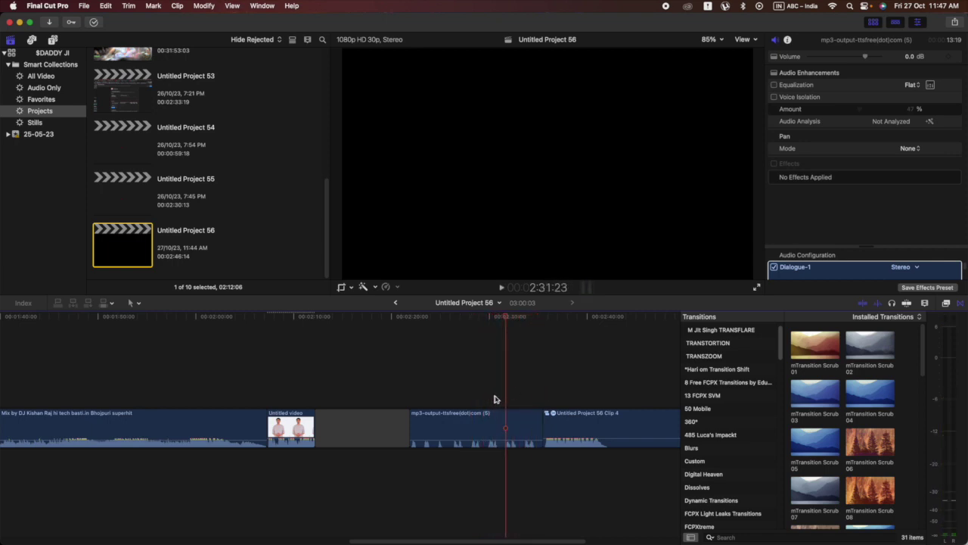
key(space)
click(636, 395)
key(alt+[)
key(alt+g)
key(Return)
- Play back the project from its beginning and at the announcement to check the pacing of the speech
scroll(303, 355, left, 15)
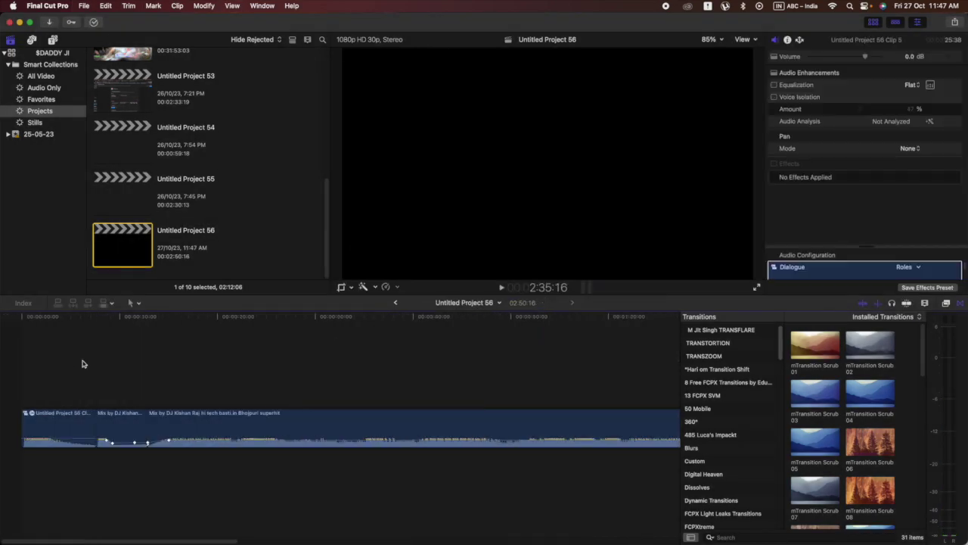
click(27, 380)
key(space)
click(50, 426)
click(26, 317)
key(space)
key(super+minus)
scroll(525, 367, right, 5)
click(566, 380)
key(space)
key(space)
click(576, 365)
scroll(515, 377, right, 5)
key(space)
key(space)
key(super+z)
- Split the announcement compound clip after each of its first spoken words and digits, inserting a 3-second gap at every cut
click(374, 338)
key(super+equal)
key(super+equal)
key(super+equal)
click(408, 396)
key(super+b)
key(alt+w)
click(566, 384)
key(super+b)
key(alt+w)
scroll(608, 381, right, 6)
click(275, 371)
key(super+b)
key(alt+w)
key(space)
click(442, 324)
key(super+b)
key(alt+w)
key(space)
key(space)
- Continue splitting the announcement between its remaining spoken digits, inserting a 3-second gap at every cut up to the last digit
key(super+z)
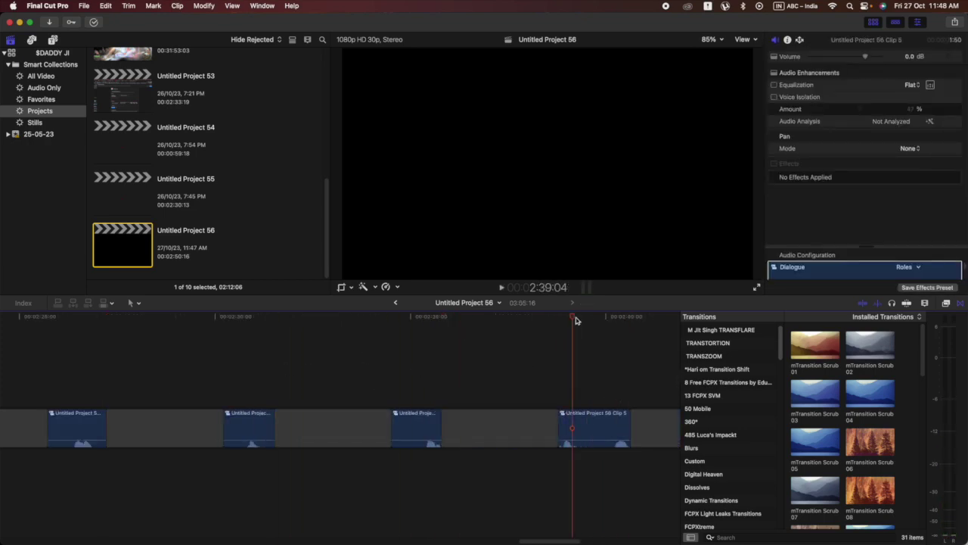
key(super+z)
key(super+z)
key(super+z)
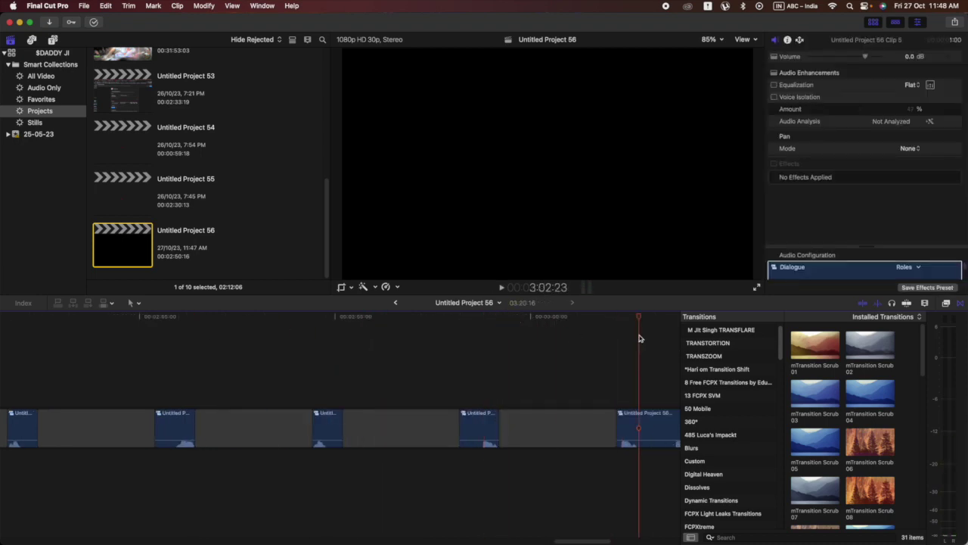
key(space)
key(super+z)
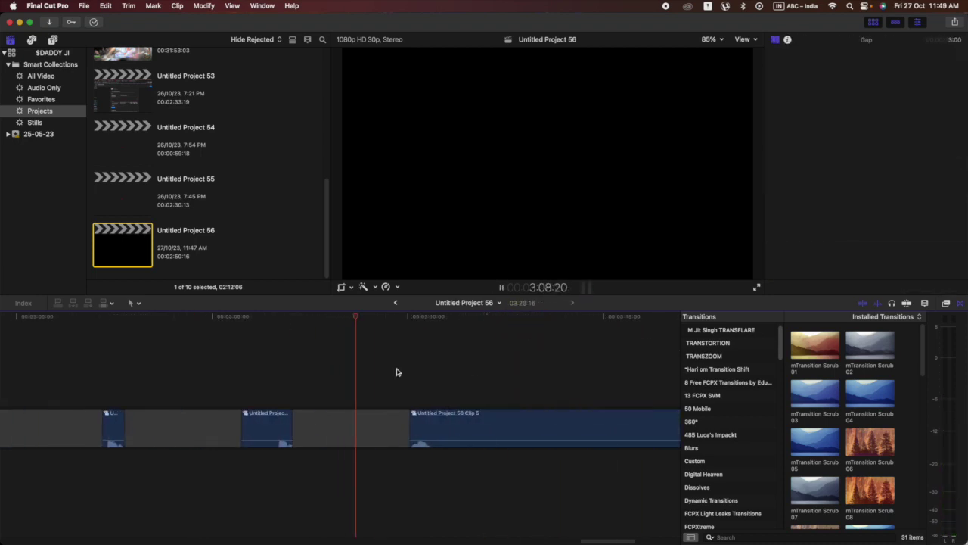
key(space)
key(super+b)
drag(557, 370, 687, 384)
scroll(425, 383, right, 7)
key(alt+w)
- Combine all the announcement pieces and the gaps between them into one new compound clip and play it back
key(super+minus)
key(super+minus)
key(super+minus)
drag(460, 353, 50, 377)
drag(138, 380, 474, 452)
key(alt+g)
key(Return)
click(141, 383)
key(space)
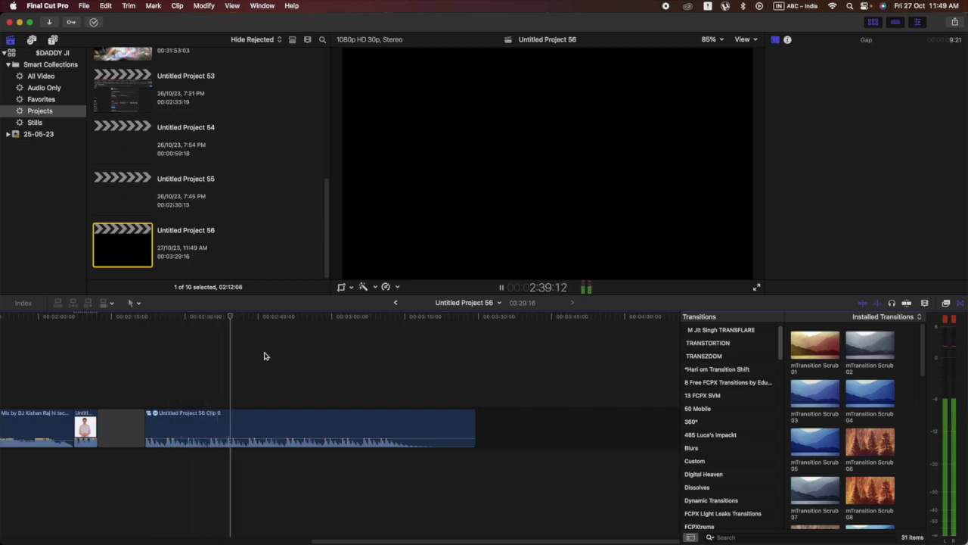
key(space)
- Set the Echo Delay amount of the new phone-number compound clip to 14.0
click(271, 424)
scroll(863, 237, down, 3)
drag(849, 218, 846, 222)
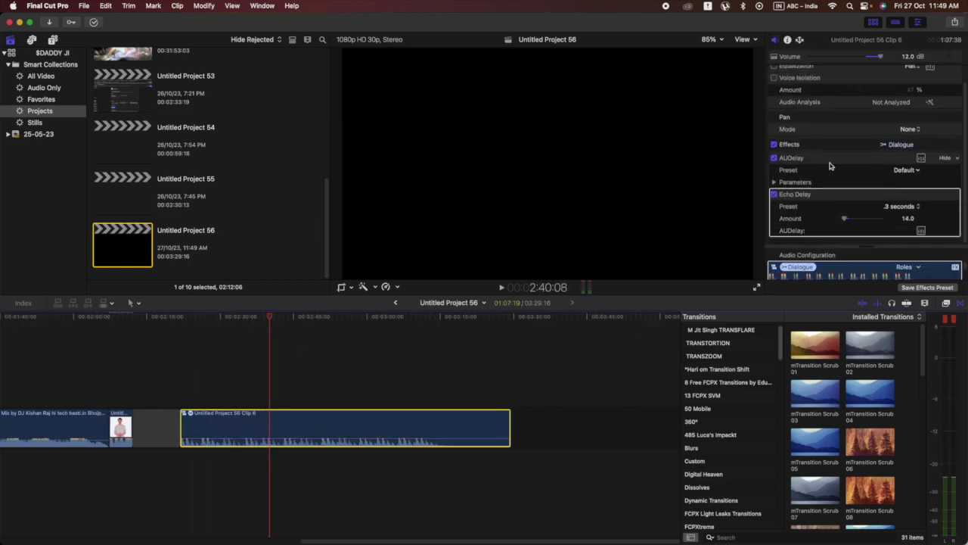
- Adjust the clip's AUDelay effect to a dry/wet mix of about 5.2% and a lowpass cutoff of about 109.2 Hz during playback
click(921, 158)
drag(248, 370, 238, 370)
click(354, 321)
drag(239, 359, 230, 361)
key(space)
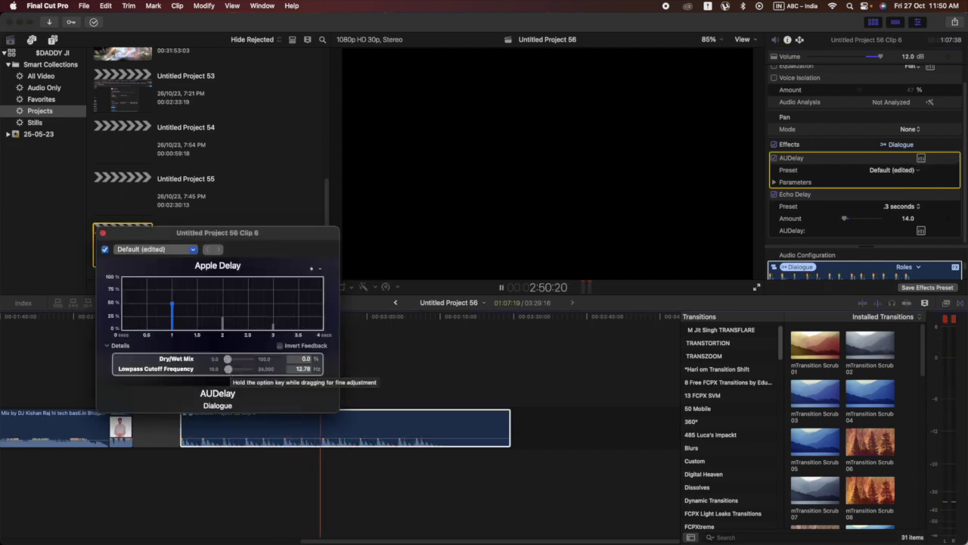
drag(230, 371, 236, 367)
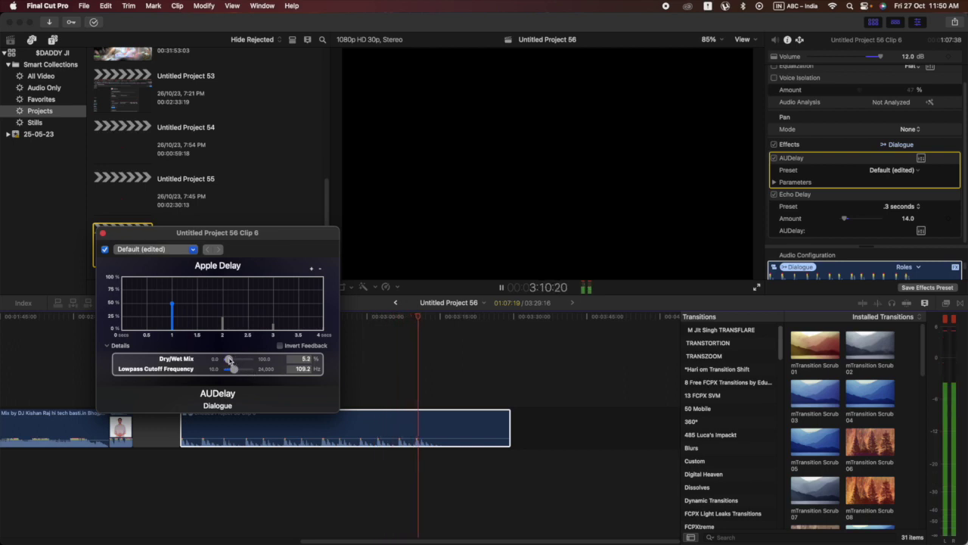
click(184, 394)
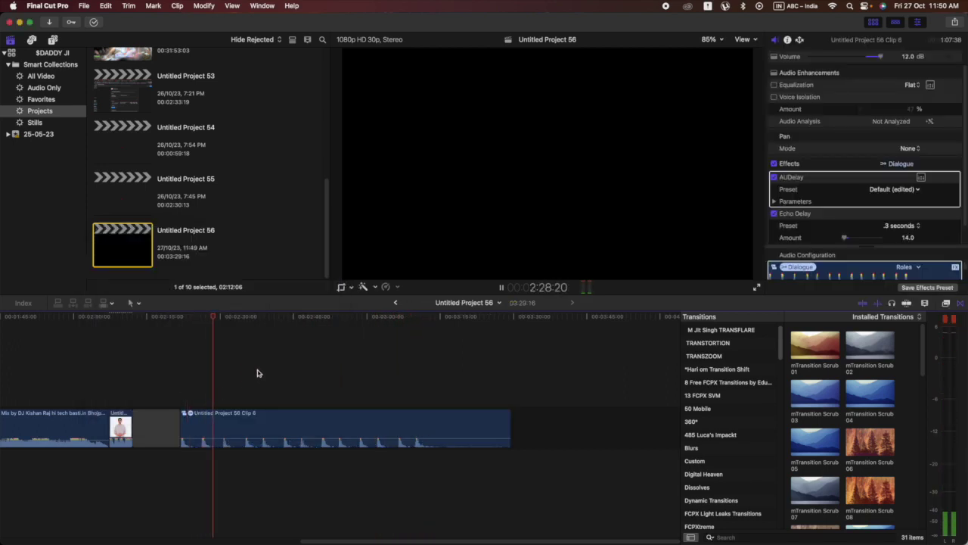
- Open the earlier announcement compound clips in turn from the project timeline to check their contents
click(86, 429)
key(super+minus)
key(super+minus)
key(super+minus)
scroll(121, 454, left, 5)
double_click(303, 437)
key(super+c)
click(396, 302)
double_click(129, 462)
click(396, 303)
double_click(127, 461)
click(395, 302)
double_click(126, 461)
click(397, 303)
- Paste the cut announcement clip as a connected clip under the start of the phone-number clip and remove the old DJ mix song
key(super+x)
click(229, 386)
key(super+v)
drag(151, 396, 137, 443)
click(70, 384)
click(32, 387)
key(super+z)
key(super+z)
key(super+z)
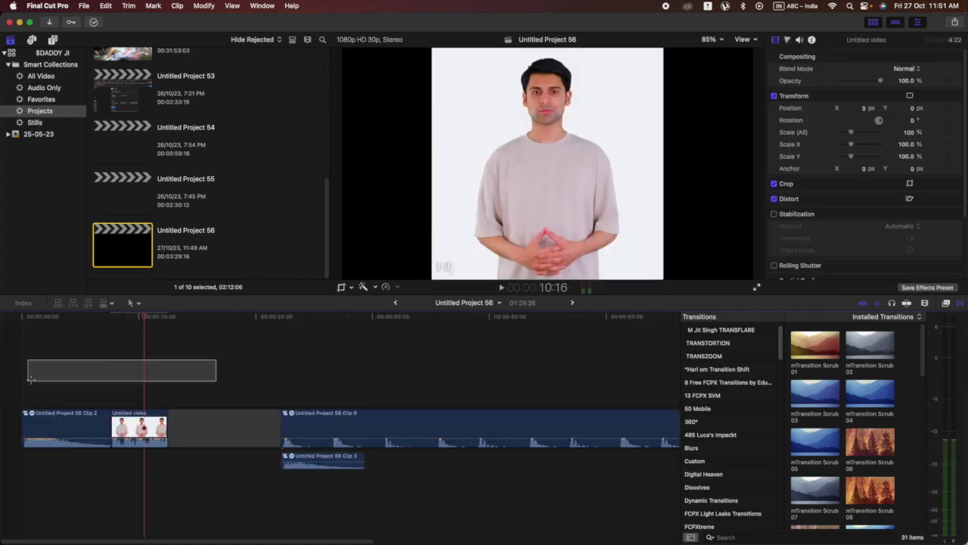
- Preview the track Ganesha Trance | Bomb Bay and insert it at the start of the timeline
click(854, 515)
click(729, 205)
click(632, 250)
key(space)
click(449, 344)
key(space)
drag(632, 250, 15, 420)
- Move the first announcement compound clip out of the main storyline and connect it beneath the beginning of the song
click(23, 389)
key(space)
key(super+minus)
key(super+minus)
key(super+minus)
drag(325, 428, 25, 464)
- Shift the connected announcement clip to about 21 seconds into the song and play that passage
key(super+equal)
key(super+equal)
key(super+equal)
click(106, 382)
click(78, 463)
click(159, 398)
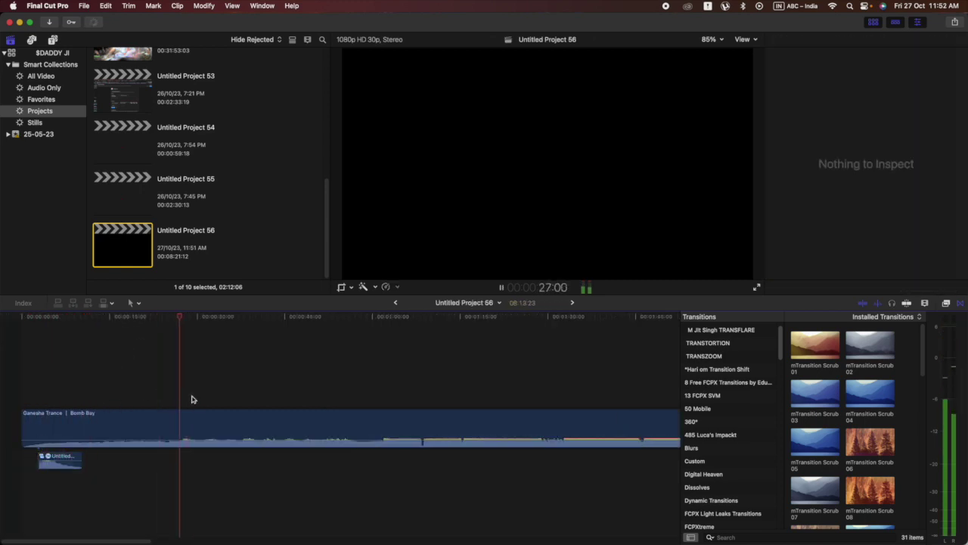
drag(64, 460, 169, 461)
click(154, 385)
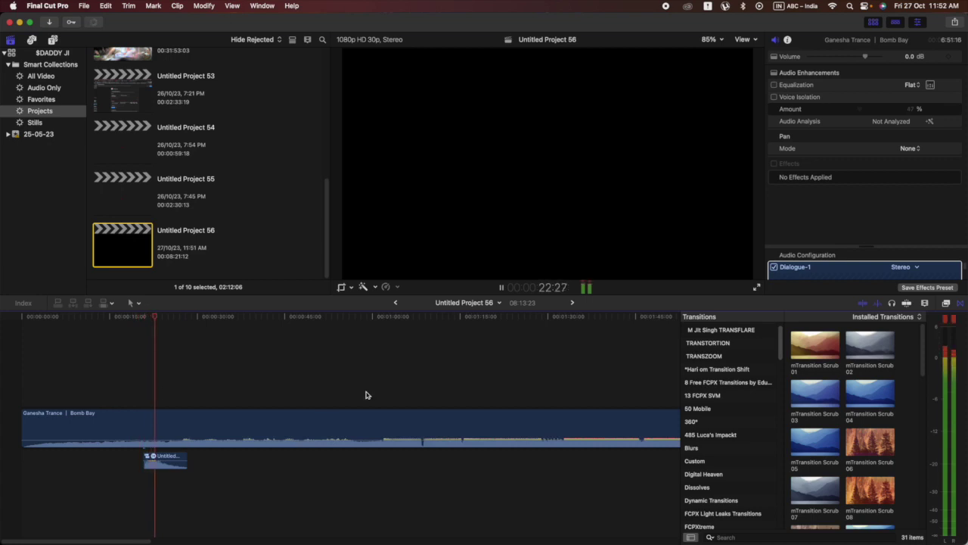
key(space)
- Cut the other announcement clip from under the phone-number clip, connect it about 56 seconds into the song, and play it there
scroll(597, 413, right, 8)
key(super+minus)
key(super+minus)
double_click(516, 457)
key(super+bracketleft)
double_click(519, 459)
key(super+bracketleft)
click(520, 459)
key(super+x)
scroll(303, 412, left, 5)
click(103, 384)
key(super+v)
click(105, 460)
key(space)
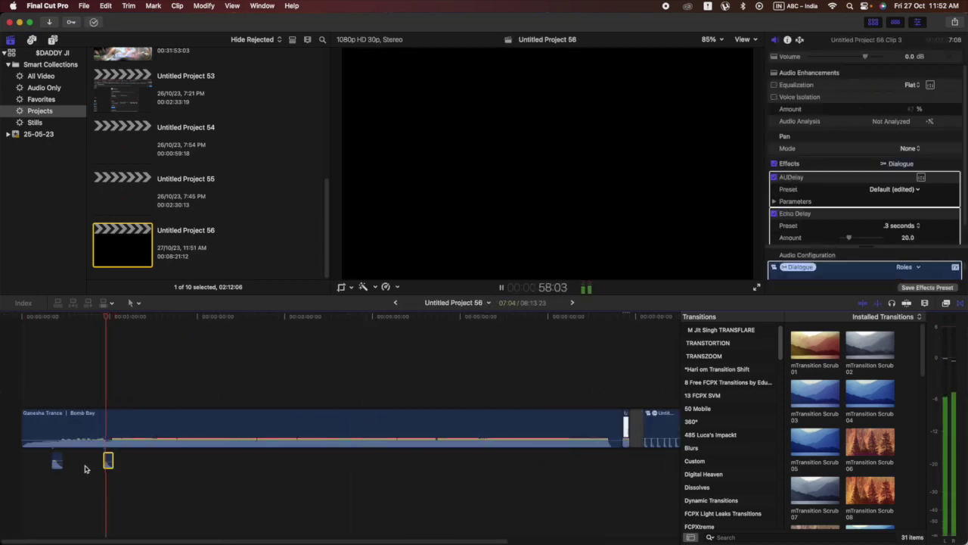
click(103, 372)
key(super+equal)
key(super+equal)
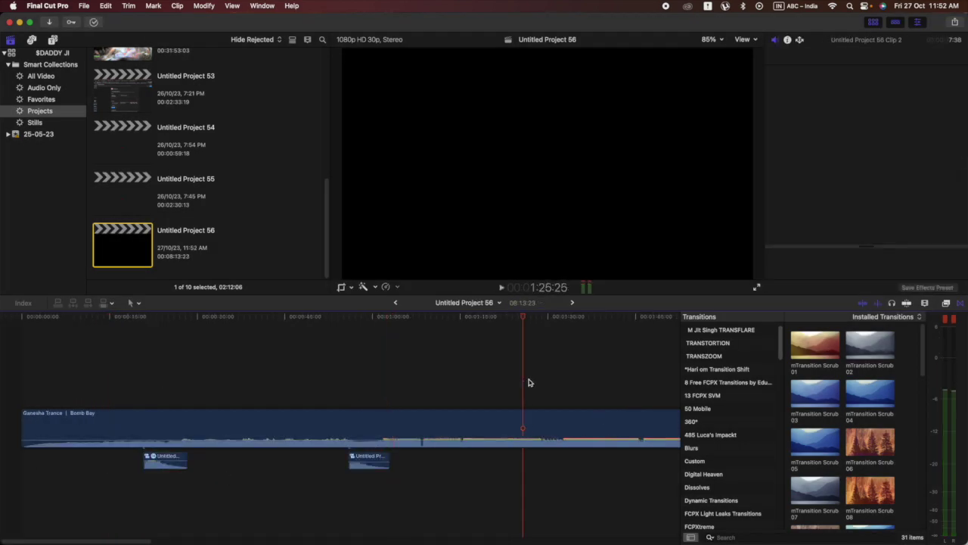
- Paste two more copies of the announcement beneath the song, at about 1:28 and 1:46
key(super+v)
scroll(674, 376, right, 6)
click(157, 379)
key(super+v)
- Add volume keyframes on the song above the 1:46 announcement, lower the level there, and play the passage
alt+click(200, 439)
alt+click(162, 439)
alt+click(172, 439)
drag(172, 438, 172, 443)
click(159, 390)
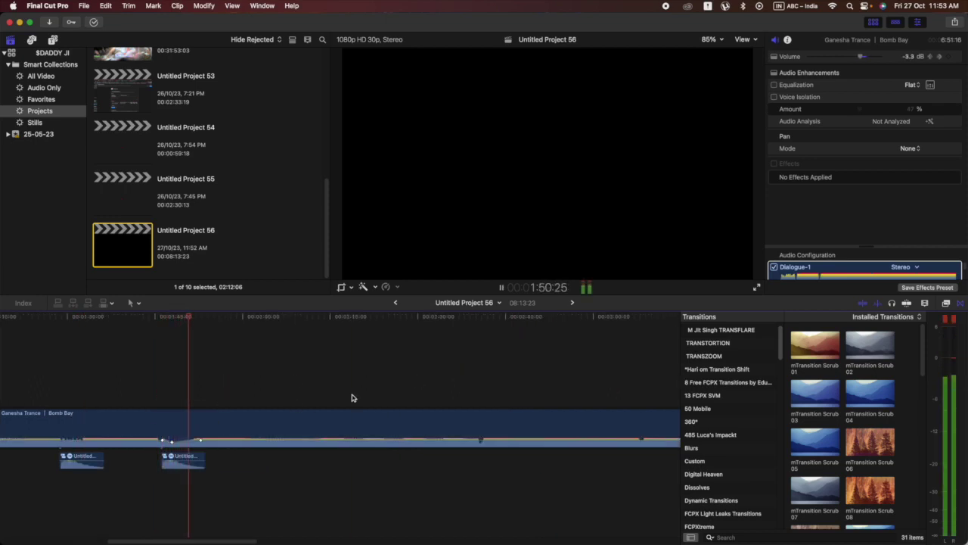
- Move the phone-number clip out of the main storyline and connect it beneath the song at about 3:03
scroll(134, 395, right, 10)
key(super+minus)
key(super+minus)
click(69, 384)
drag(474, 425, 119, 460)
key(space)
key(super+equal)
key(super+equal)
- Duck the song to about -17 dB at the start of the phone-number announcement using volume keyframes, and play the passage
click(66, 442)
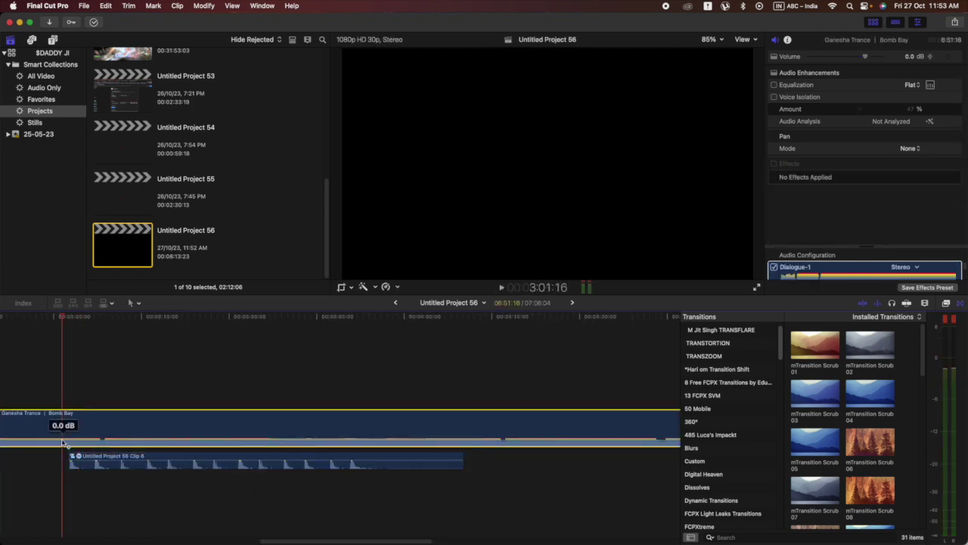
click(76, 387)
click(57, 387)
drag(72, 440, 68, 443)
key(space)
key(space)
click(60, 390)
key(space)
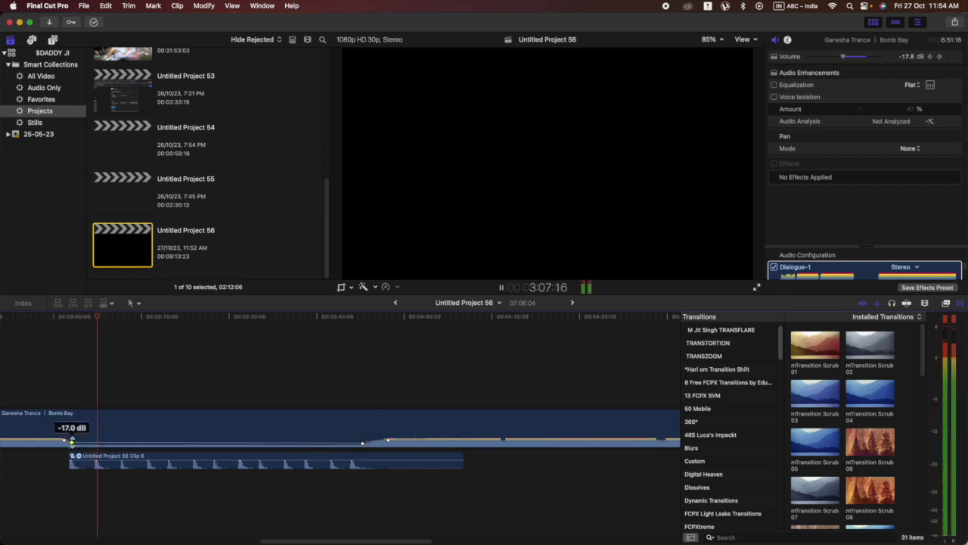
- Split the phone-number clip at its first pause between digits and play across the cut
key(space)
key(super+equal)
key(super+equal)
scroll(105, 387, left, 7)
click(511, 490)
click(452, 464)
click(478, 482)
key(super+b)
click(482, 465)
click(463, 404)
key(space)
- Split the phone-number clip at the following pauses, trim the silence before the next digit, and replay it
drag(677, 376, 684, 383)
key(space)
click(341, 468)
key(super+b)
click(341, 468)
click(337, 397)
key(space)
key(space)
click(359, 467)
key(super+b)
drag(354, 469, 601, 472)
click(414, 400)
key(space)
- Make two further cuts in the remaining phone-number clip while playing through its digits
key(super+b)
click(496, 399)
key(space)
key(space)
click(556, 474)
key(super+b)
click(594, 394)
key(space)
scroll(183, 493, right, 8)
- Continue cutting the middle of the phone-number clip between digits and trim away the long pauses
click(353, 471)
key(super+b)
drag(355, 475, 578, 477)
click(397, 395)
click(434, 474)
key(super+b)
click(491, 376)
click(547, 465)
key(super+b)
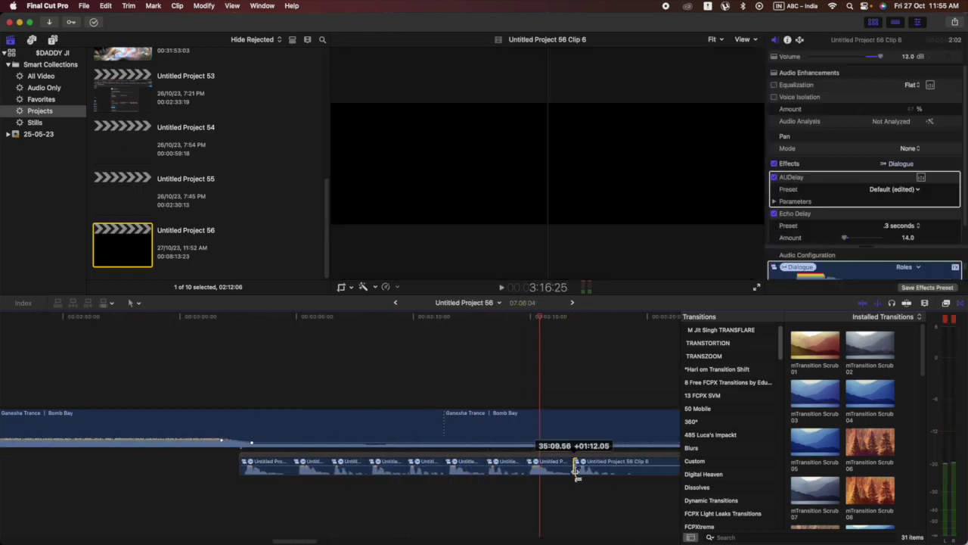
- Play the tightened digits, split the phone-number clip at the next pause, and trim the silence from the remaining piece
click(573, 395)
key(space)
key(space)
scroll(529, 416, right, 8)
key(super+b)
drag(359, 470, 578, 474)
click(577, 389)
drag(635, 381, 682, 389)
- Cut the final section of the phone-number clip, adjust the remaining piece, and play the ending
click(252, 464)
key(super+b)
click(280, 379)
drag(252, 472, 322, 441)
key(space)
key(space)
- Add song volume keyframes at about 3:24 to bring the music back up after the last digit, and play the transition
alt+click(299, 445)
alt+click(308, 445)
click(287, 376)
key(space)
key(space)
click(297, 382)
key(space)
key(shift+z)
click(362, 440)
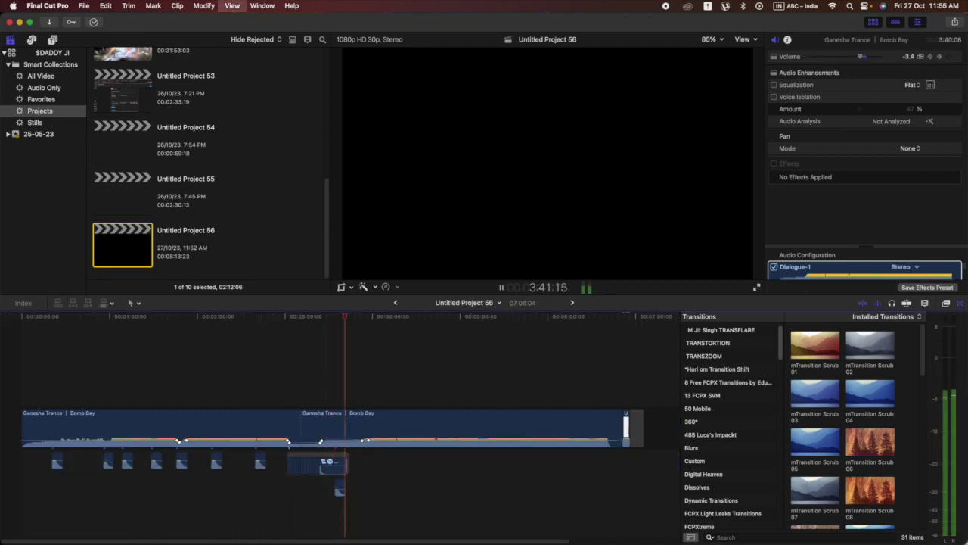
- Delete the leftover clip and gap after the end of the song
drag(625, 392, 644, 431)
key(Delete)
- Copy the five connected announcements before the phone-number section and paste them beneath the song starting at about 4:02
drag(117, 454, 276, 472)
key(super+c)
click(376, 387)
key(super+v)
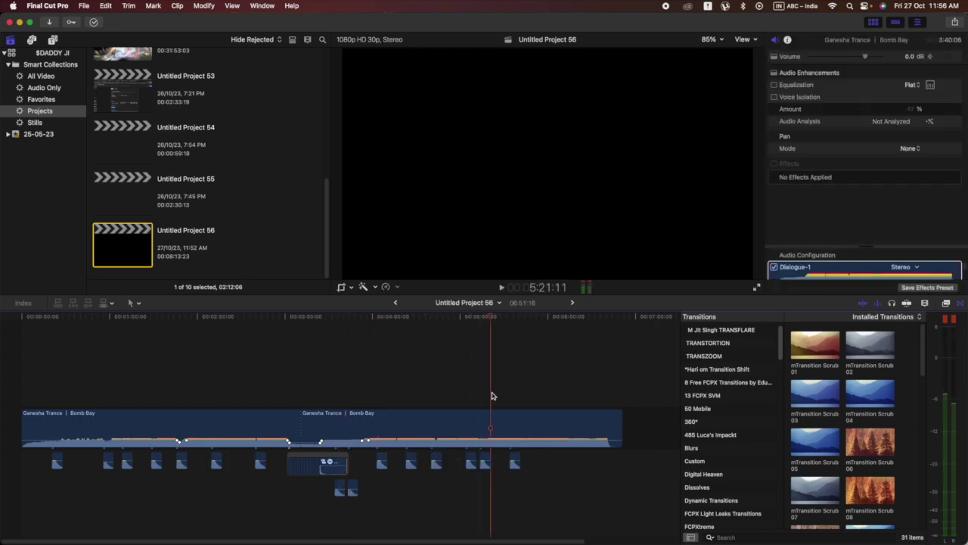